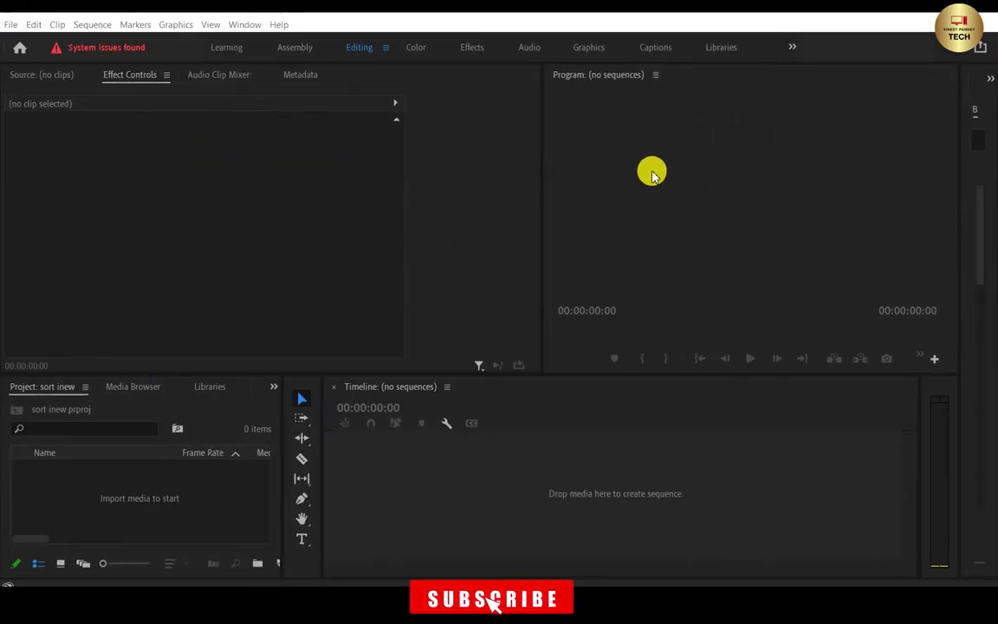
# Open a new sequence and view the custom 'youtube sort' preset's 1080×1920, 23.976 fps settings.
pyautogui.click(240, 224)
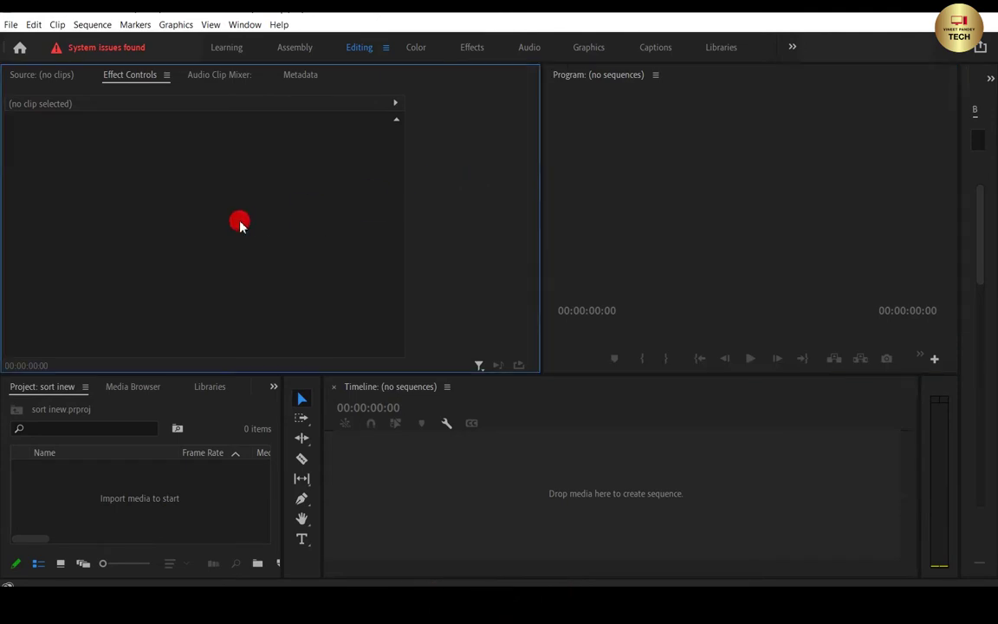
pyautogui.click(200, 499)
pyautogui.click(534, 454)
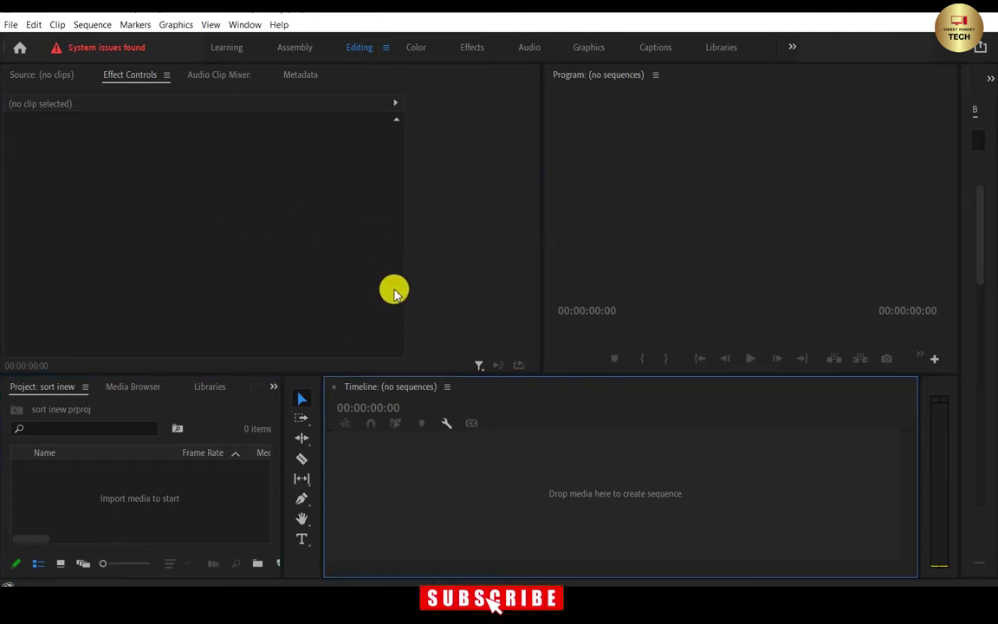
pyautogui.click(673, 239)
pyautogui.click(329, 225)
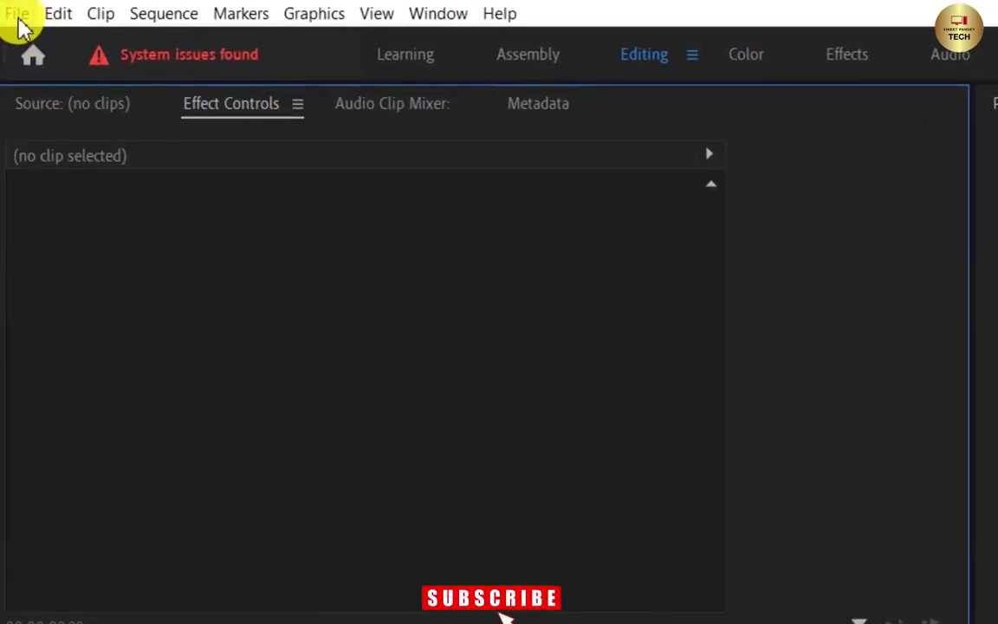
pyautogui.click(19, 15)
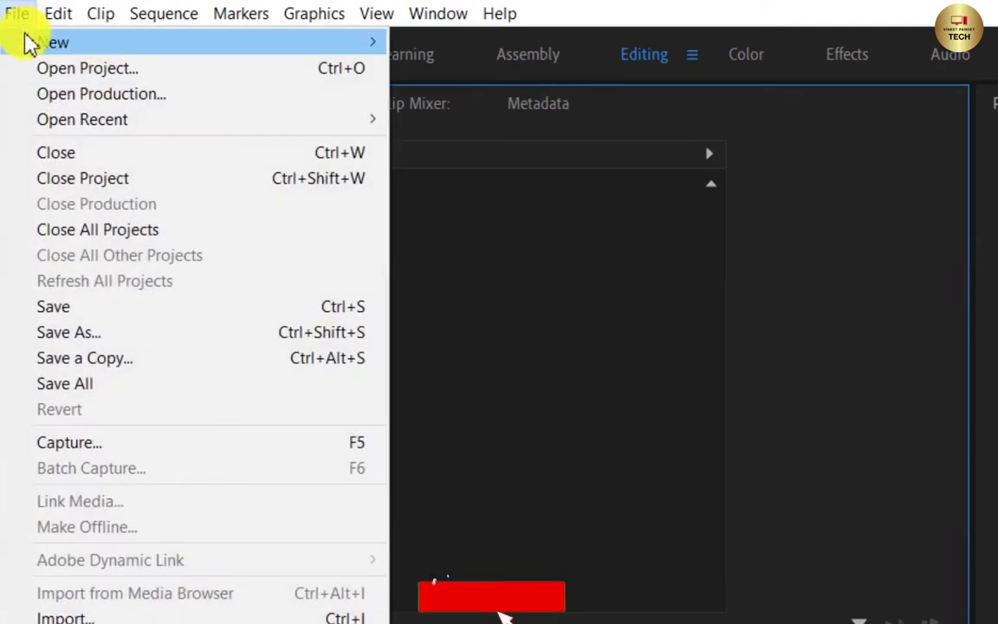
pyautogui.moveTo(80, 49)
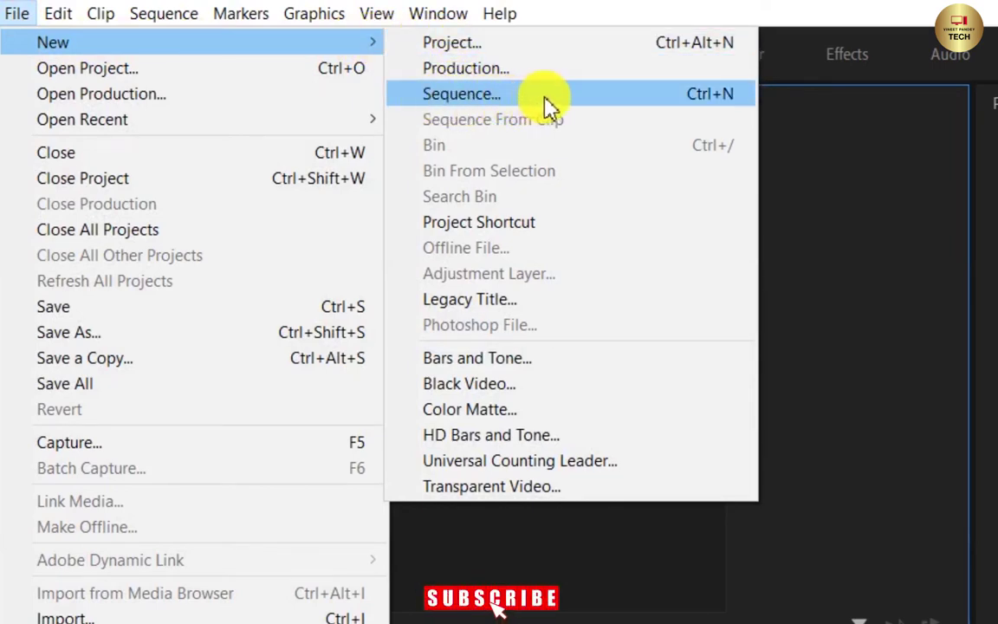
pyautogui.click(546, 104)
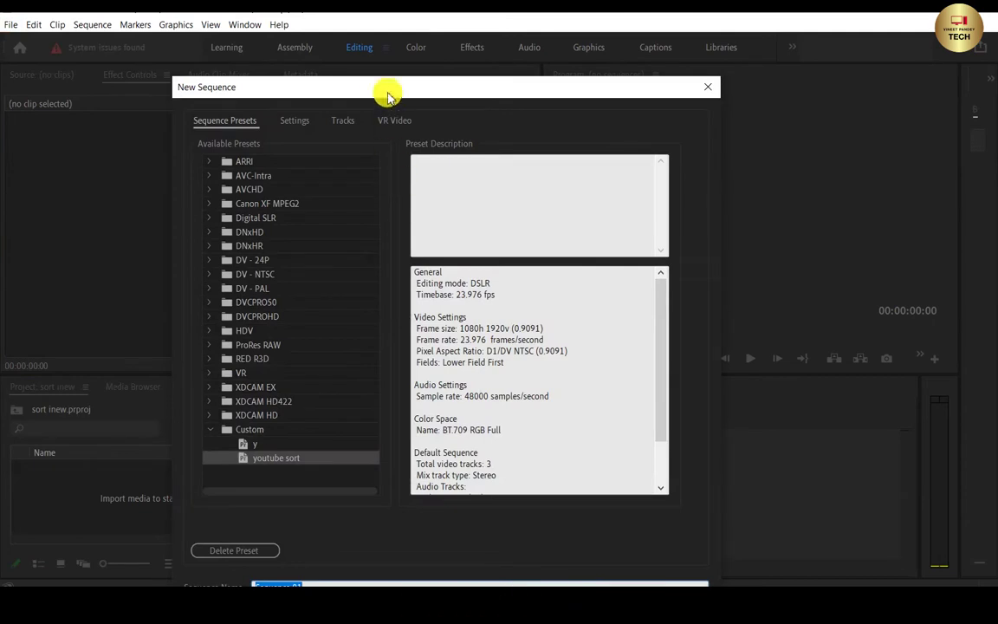
pyautogui.moveTo(378, 90)
pyautogui.mouseDown()
pyautogui.moveTo(386, 62)
pyautogui.moveTo(400, 62)
pyautogui.mouseUp()
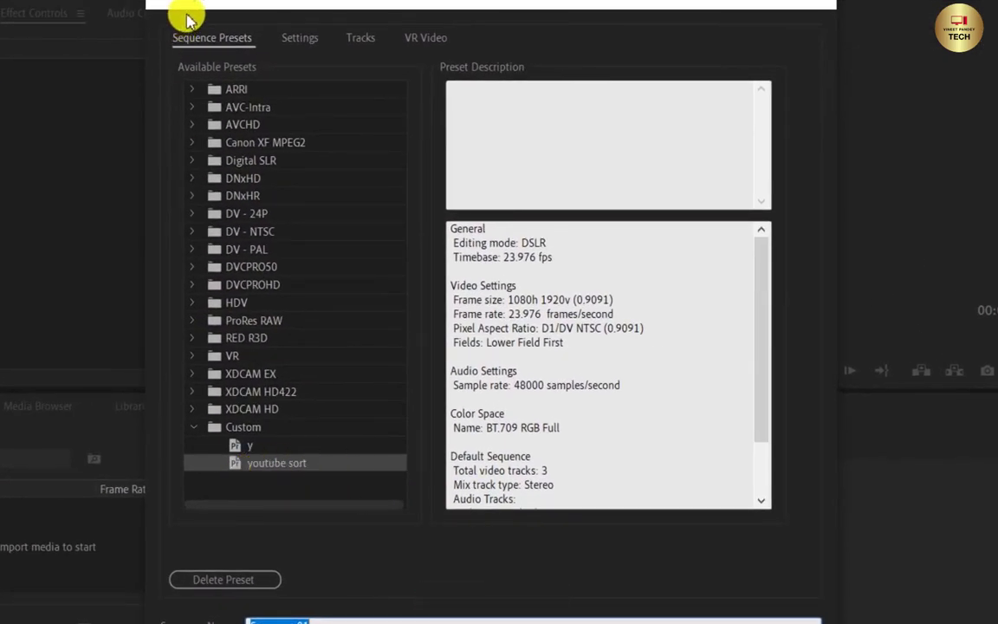
pyautogui.moveTo(294, 1); pyautogui.dragTo(264, 5)
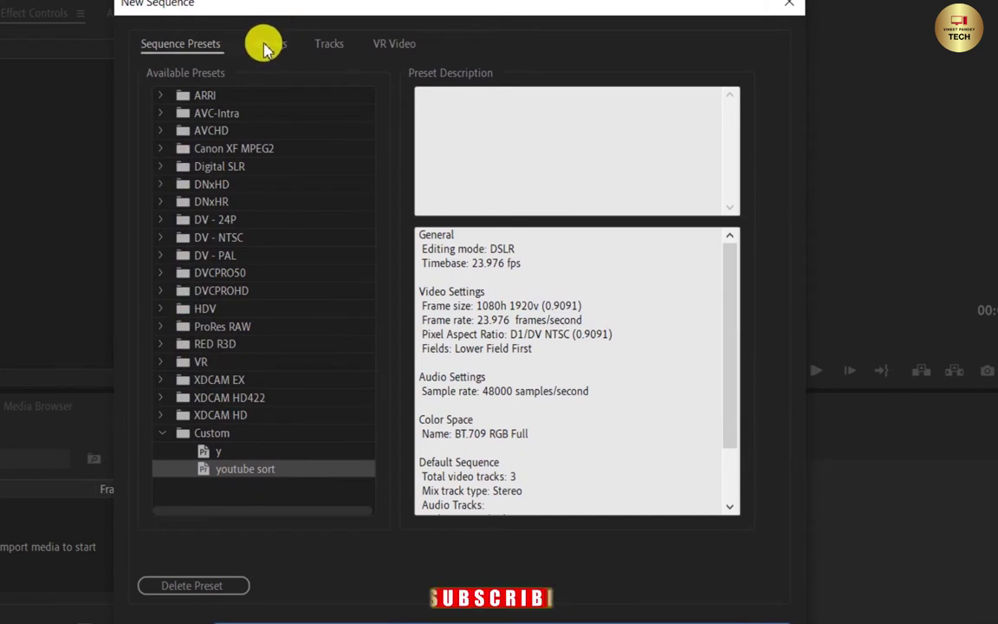
pyautogui.click(266, 46)
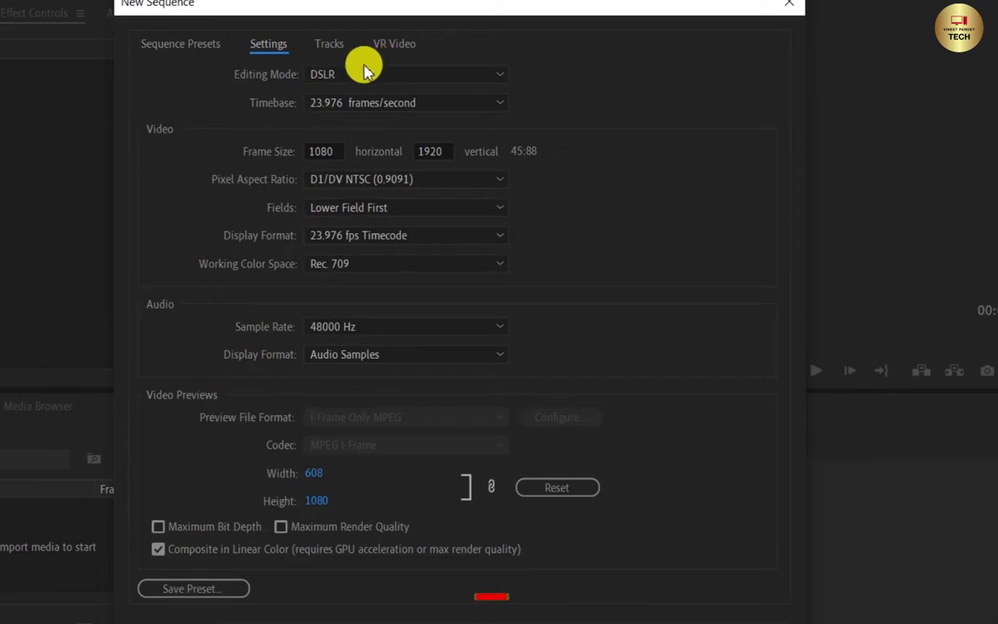
# Keep DSLR as the sequence's editing mode.
pyautogui.click(356, 73)
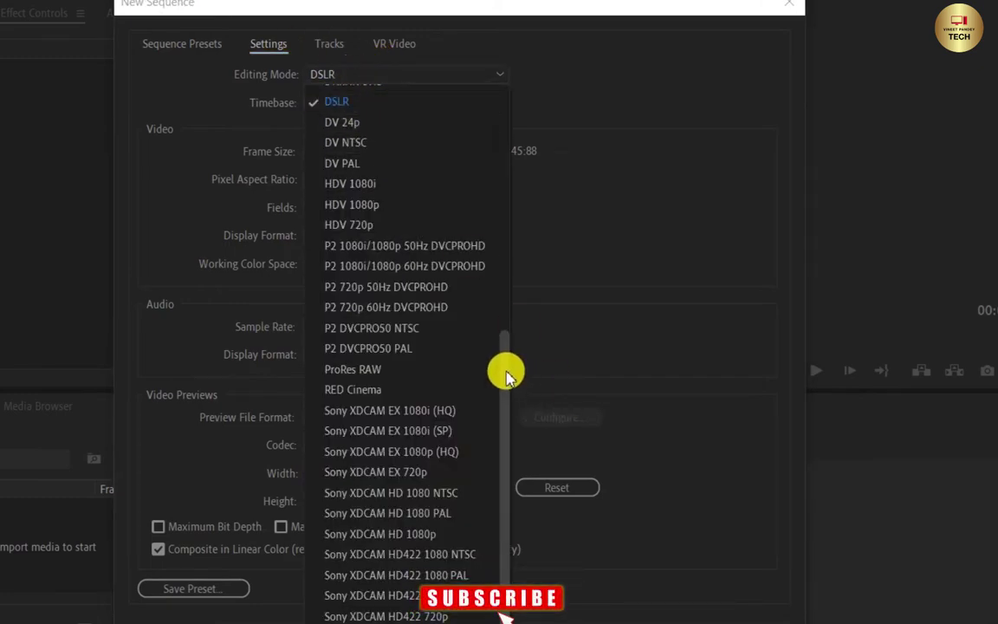
pyautogui.scroll(3, 488, 350)
pyautogui.scroll(1, 483, 321)
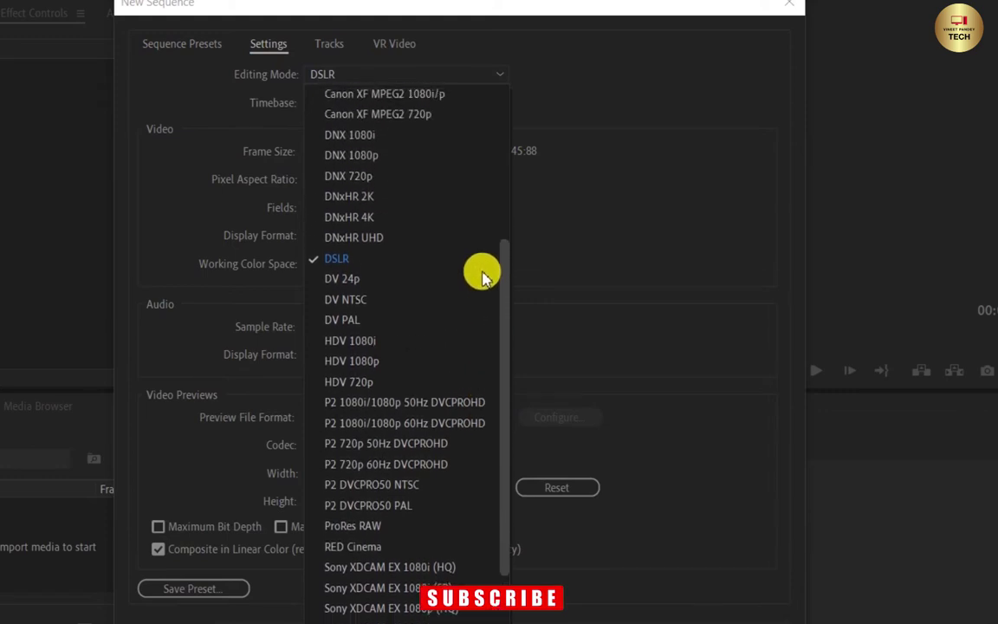
pyautogui.scroll(3, 480, 274)
pyautogui.scroll(2, 483, 196)
pyautogui.scroll(1, 481, 138)
pyautogui.scroll(-2, 488, 185)
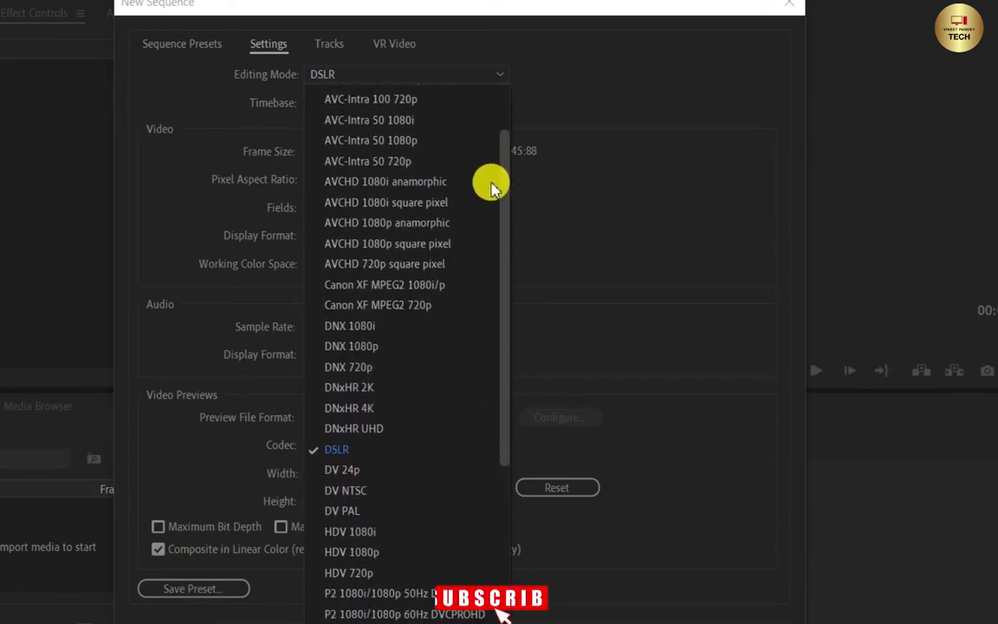
pyautogui.scroll(-3, 488, 263)
pyautogui.scroll(-2, 488, 312)
pyautogui.scroll(-1, 492, 319)
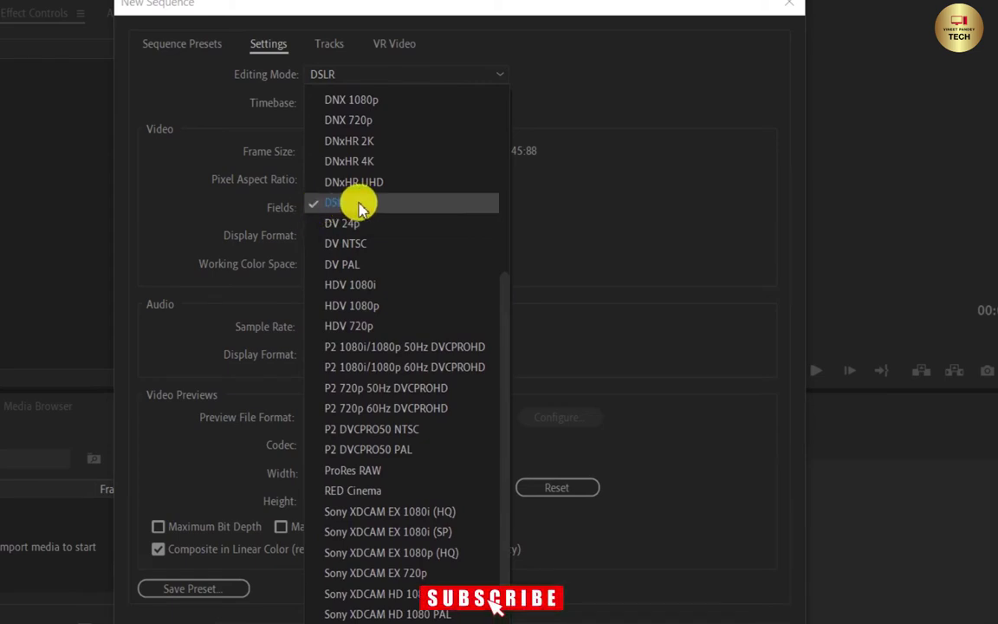
pyautogui.click(361, 205)
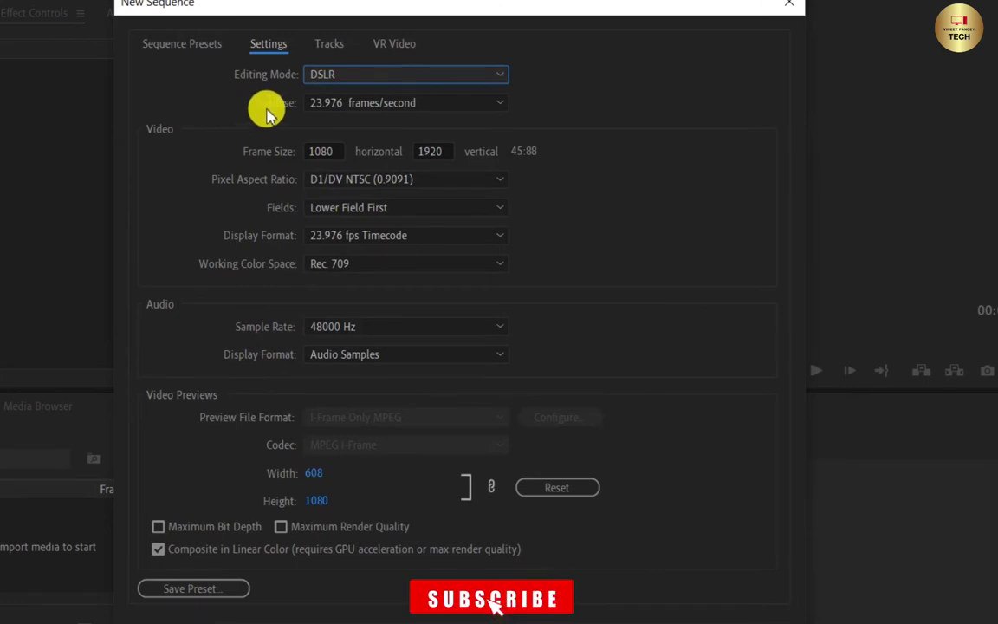
# Keep the timebase at 23.976 fps and set the frame size to 1080×1920.
pyautogui.click(370, 104)
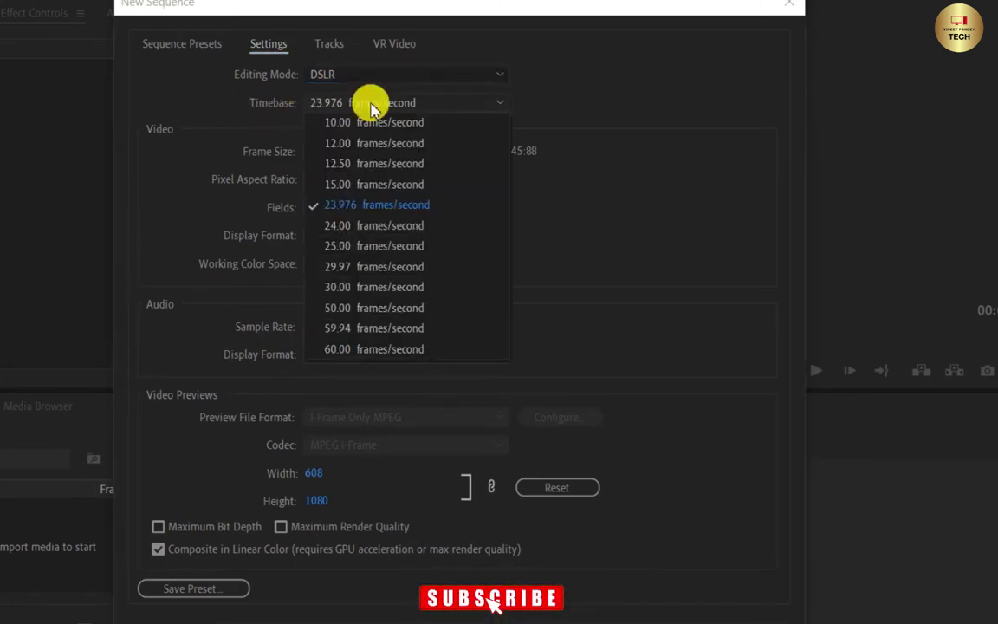
pyautogui.click(371, 205)
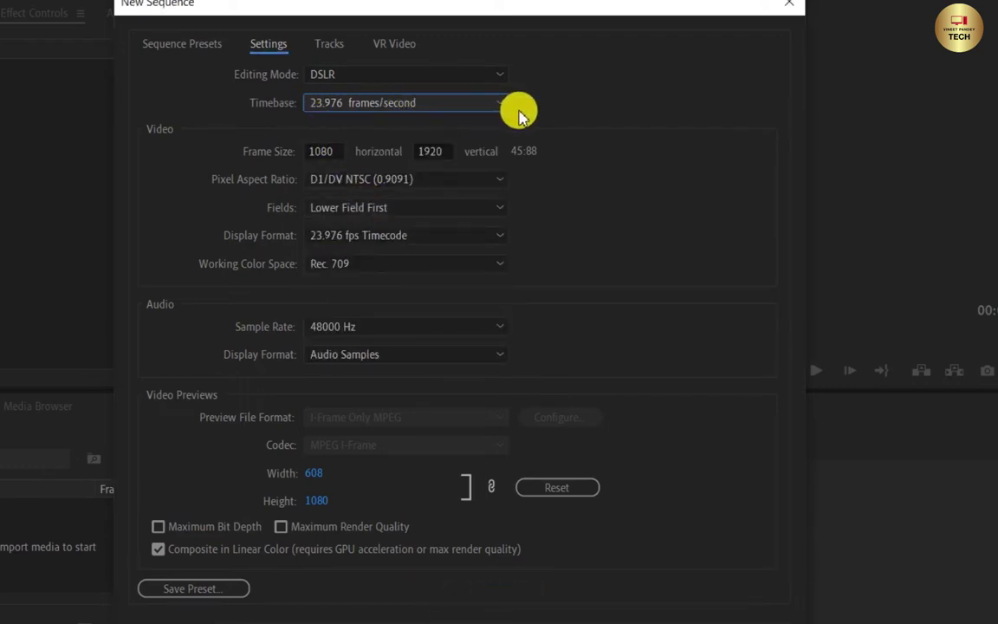
pyautogui.click(424, 151)
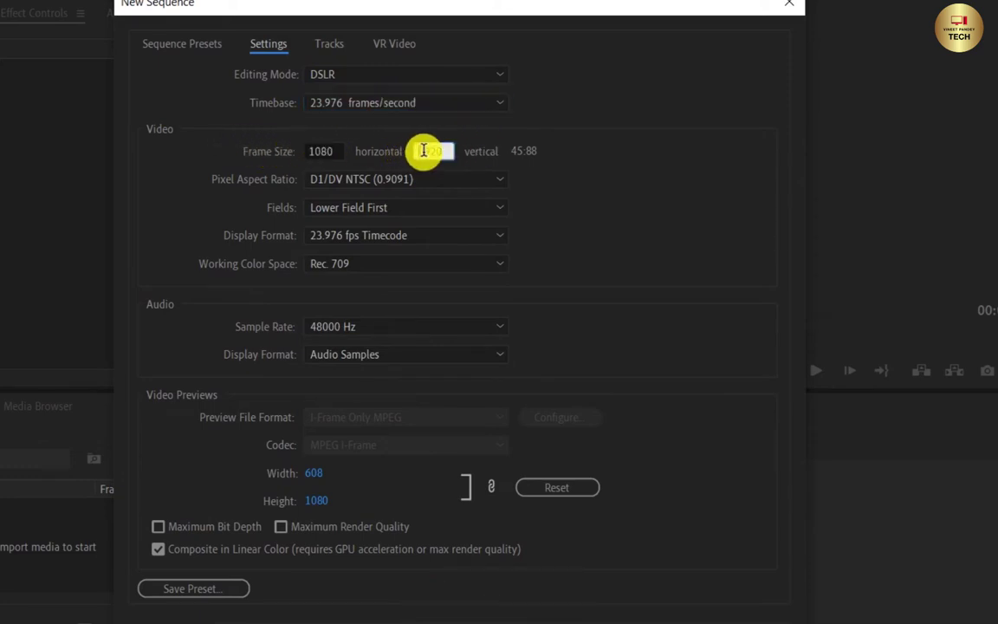
pyautogui.click(319, 153)
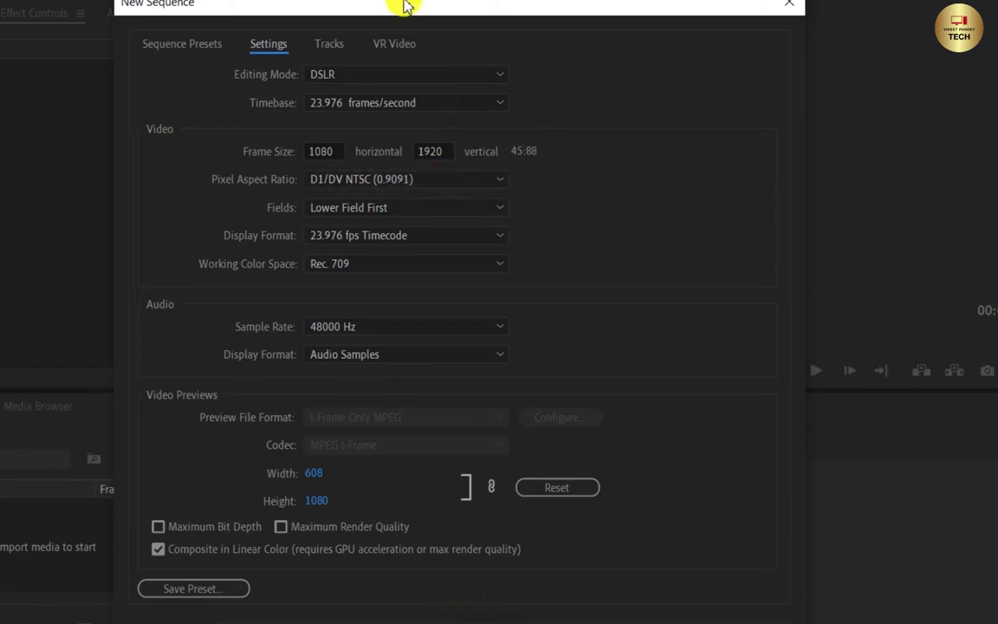
pyautogui.moveTo(416, 3); pyautogui.dragTo(457, 0)
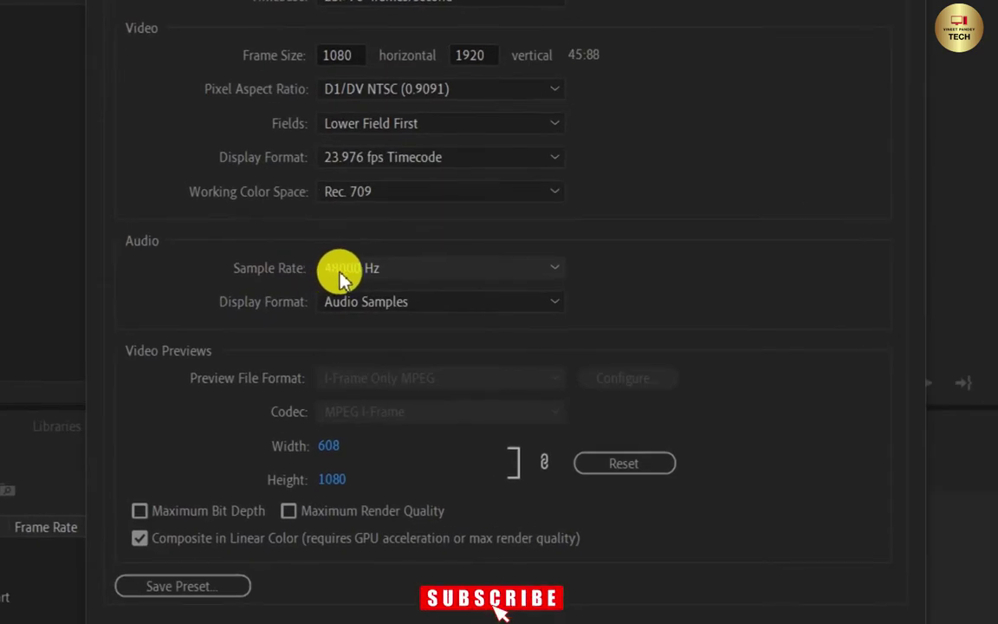
pyautogui.click(359, 278)
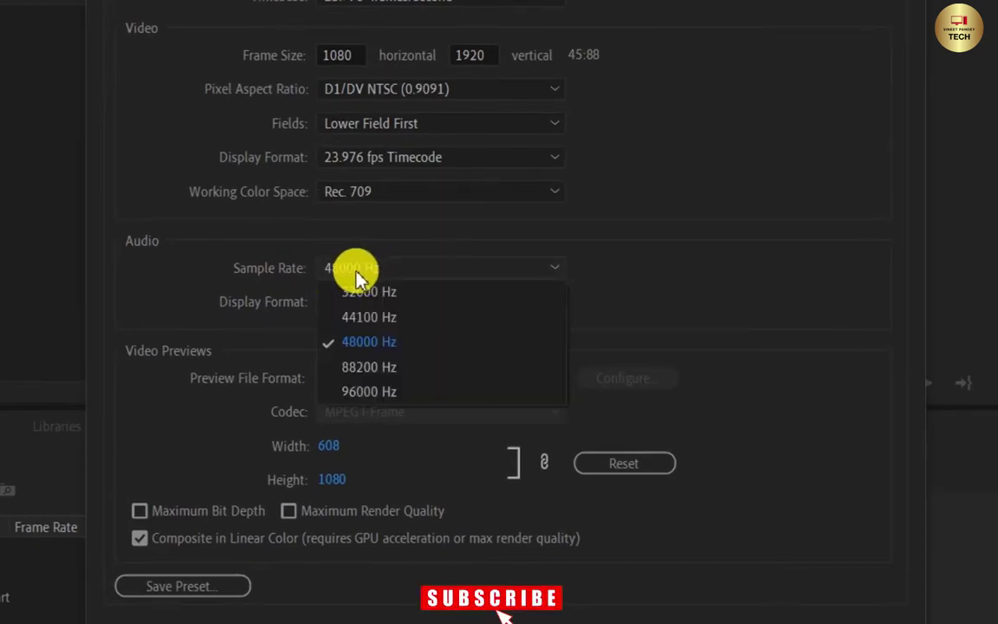
pyautogui.click(371, 343)
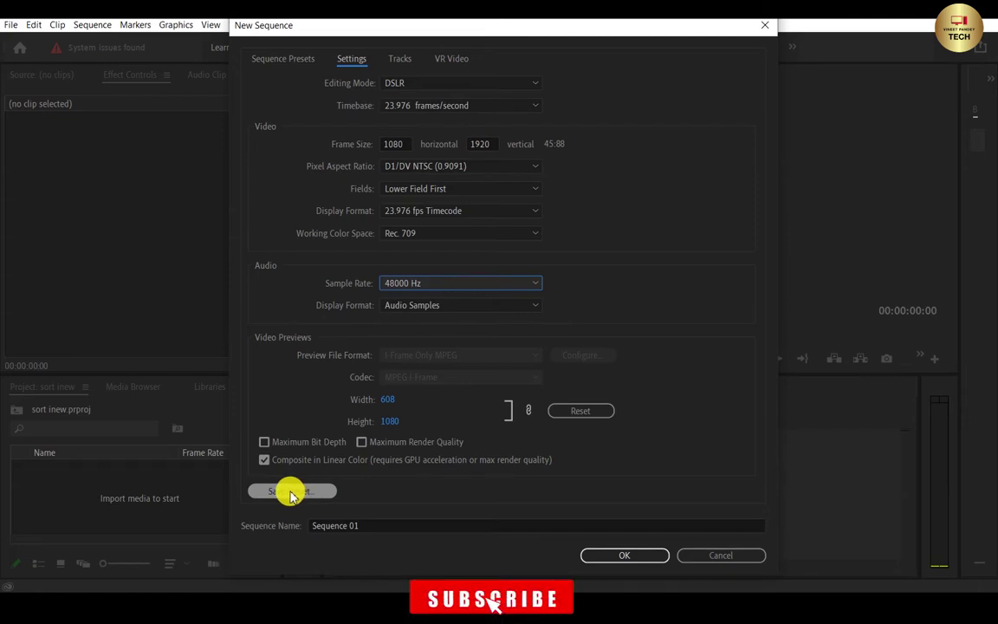
# Save the settings as a preset named 'short' and close the New Sequence dialog.
pyautogui.click(292, 492)
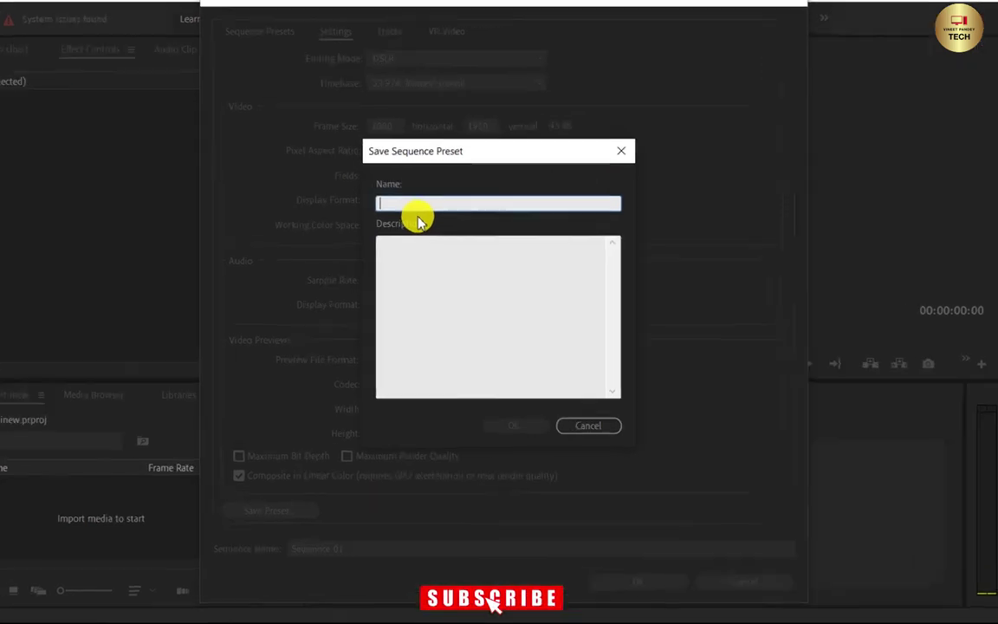
pyautogui.write('sho')
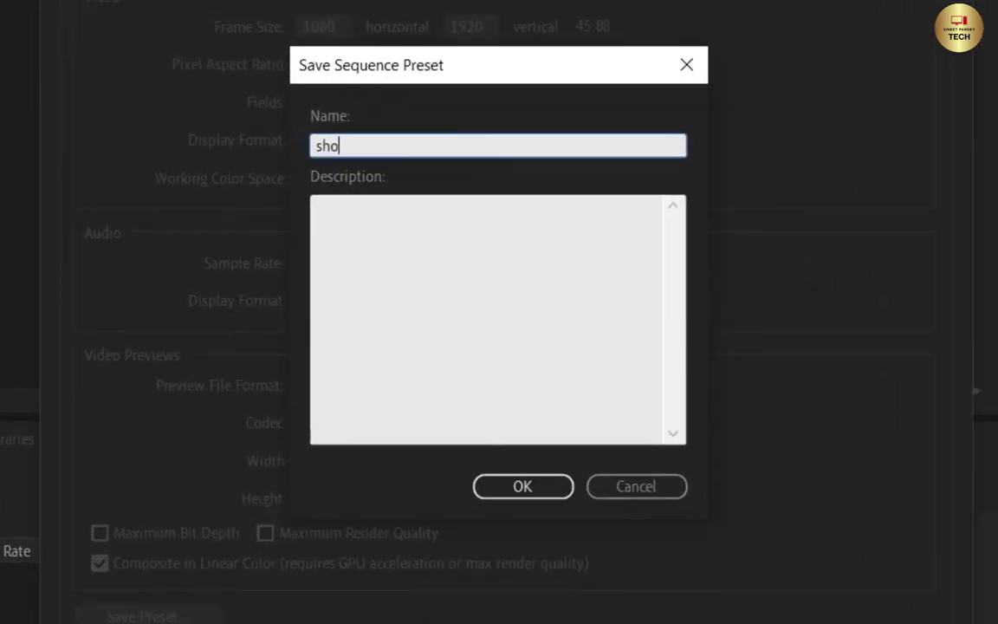
pyautogui.write('rt')
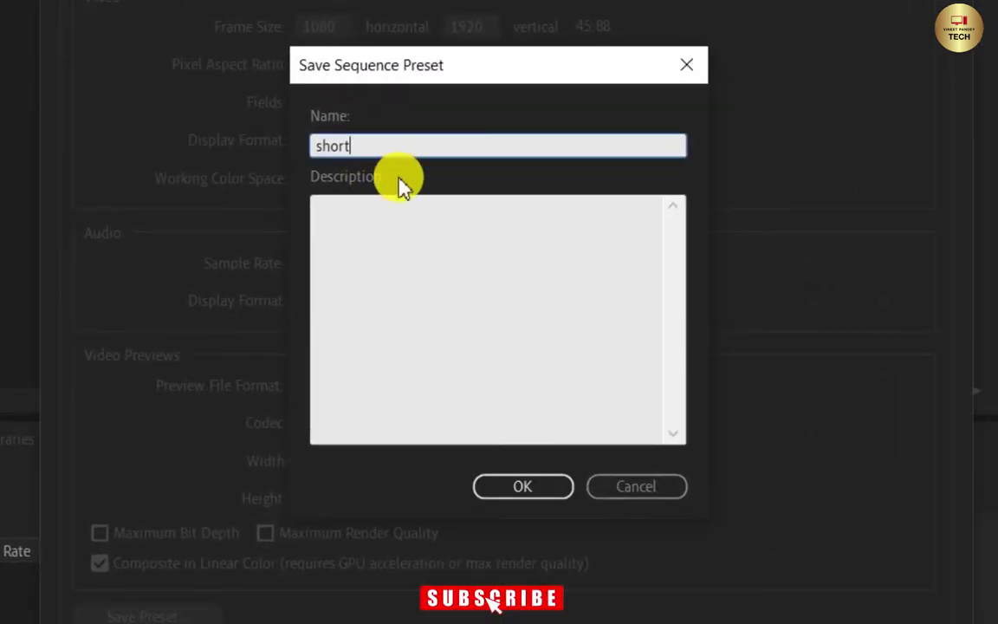
pyautogui.click(518, 487)
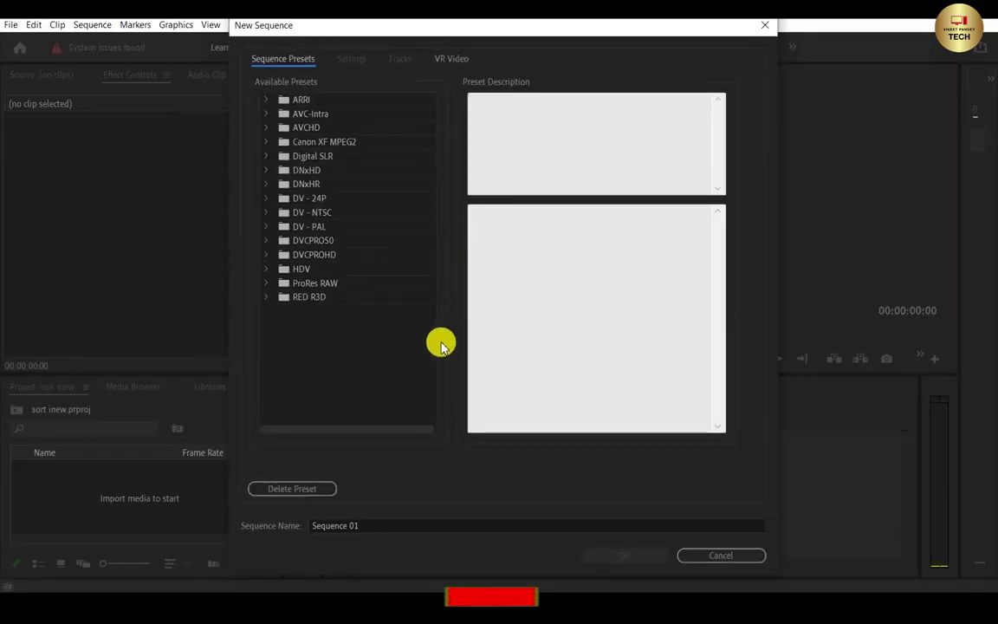
pyautogui.press('Escape')
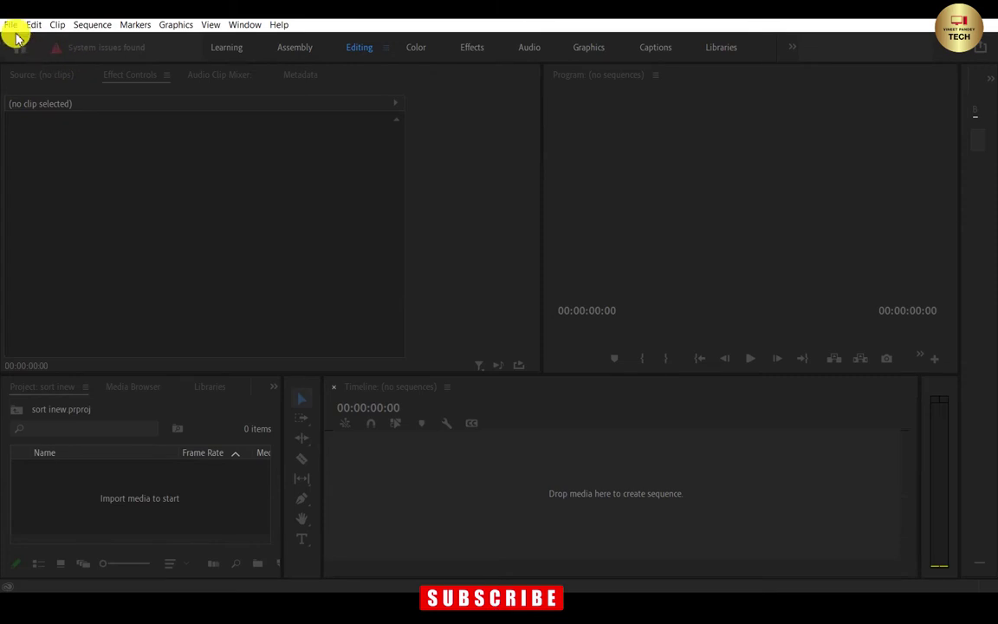
# Create Sequence 01 from the custom 'short' preset.
pyautogui.hotkey('ctrl', 'n')
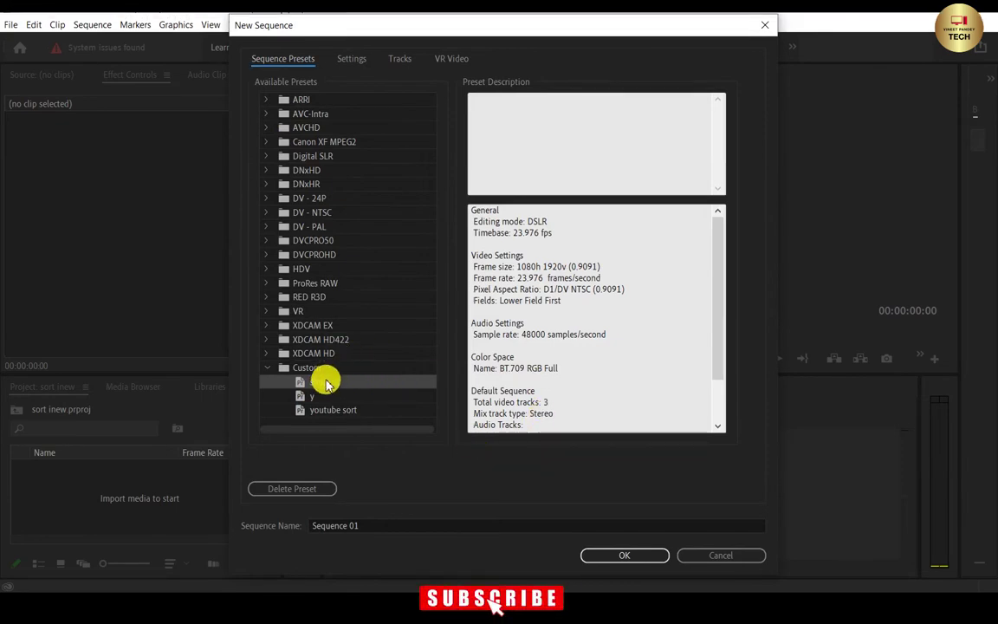
pyautogui.click(635, 557)
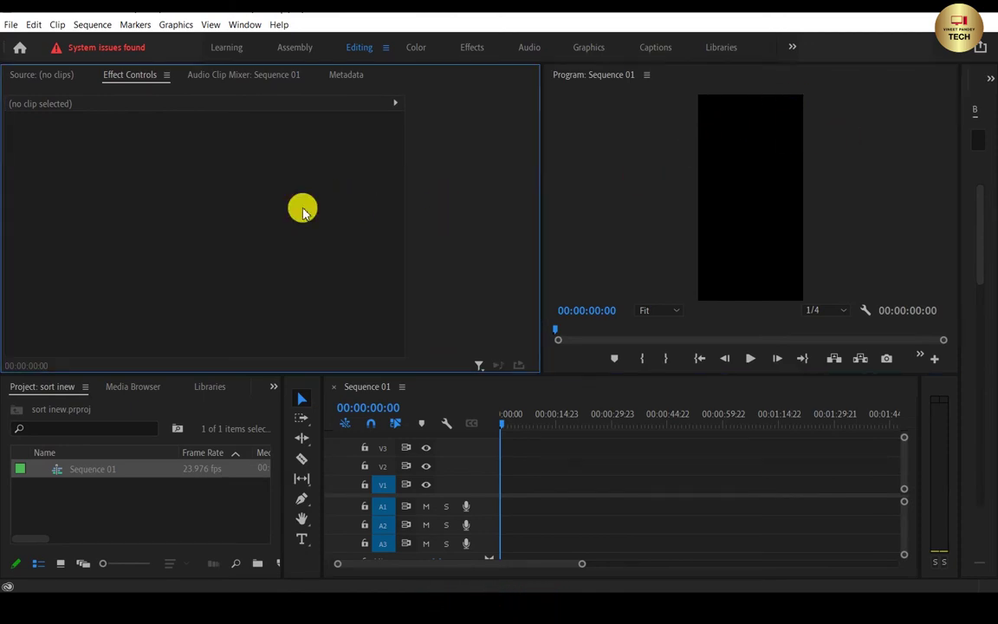
# Import '3dd 25.MP4' from the Downloads New folder into the project.
pyautogui.click(207, 506)
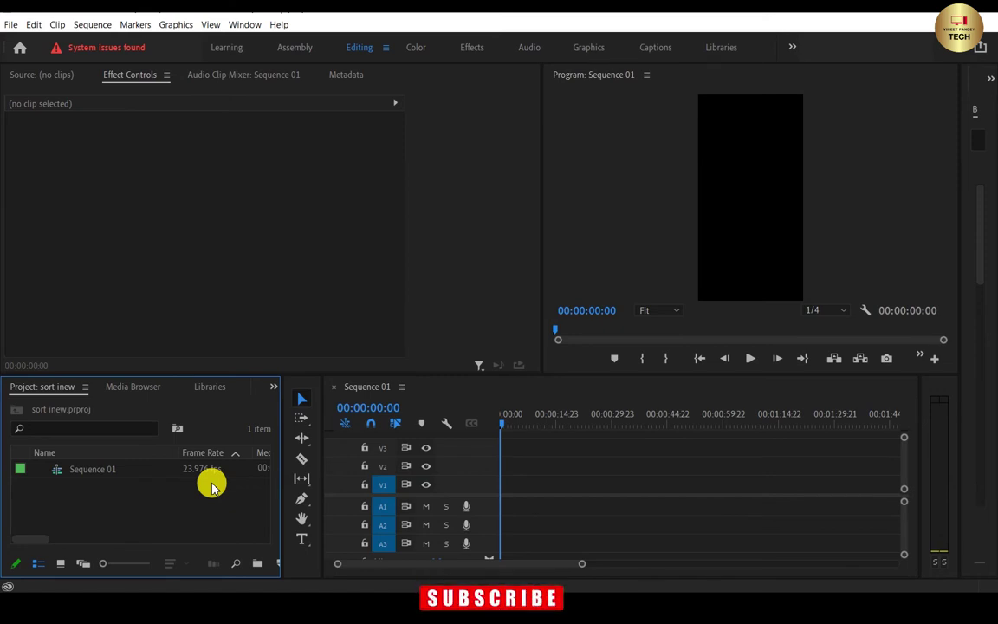
pyautogui.doubleClick(184, 501)
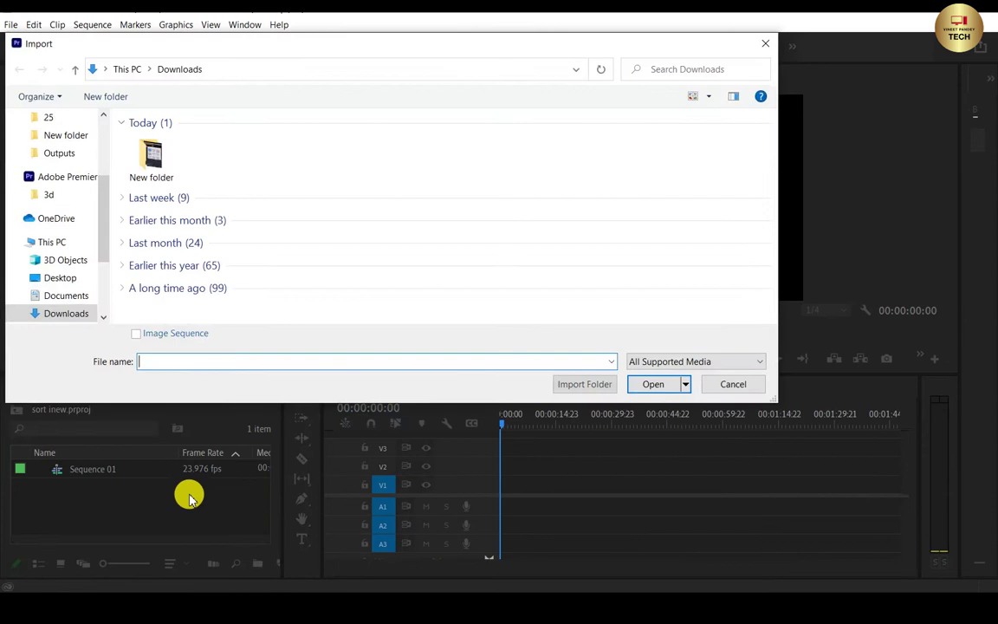
pyautogui.doubleClick(153, 160)
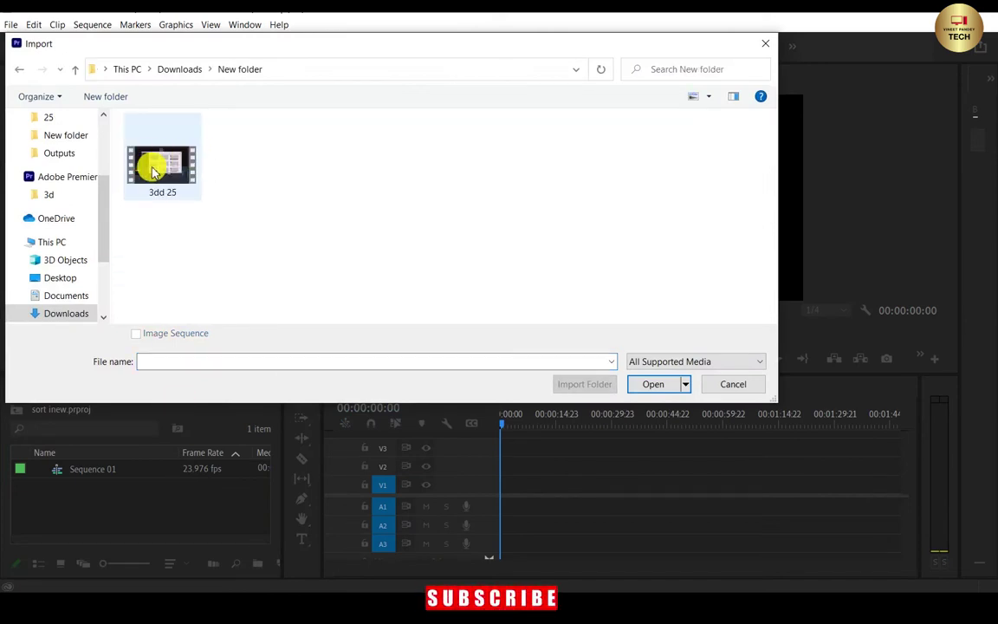
pyautogui.click(156, 169)
pyautogui.click(653, 384)
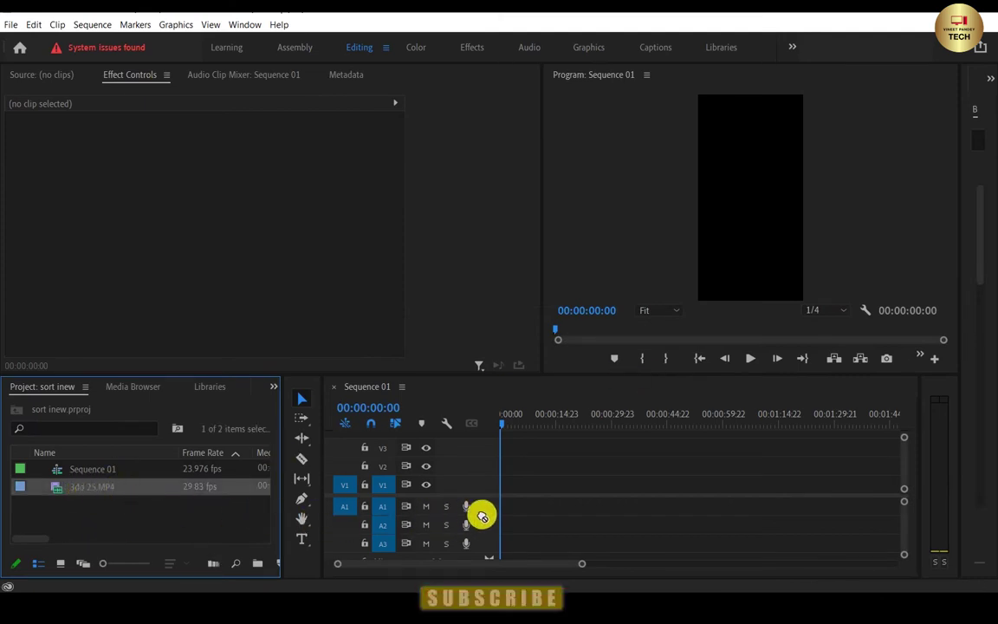
# Add '3dd 25.MP4' to Sequence 01 at 00:00:00:00, keeping the existing sequence settings.
pyautogui.moveTo(442, 523); pyautogui.dragTo(517, 503)
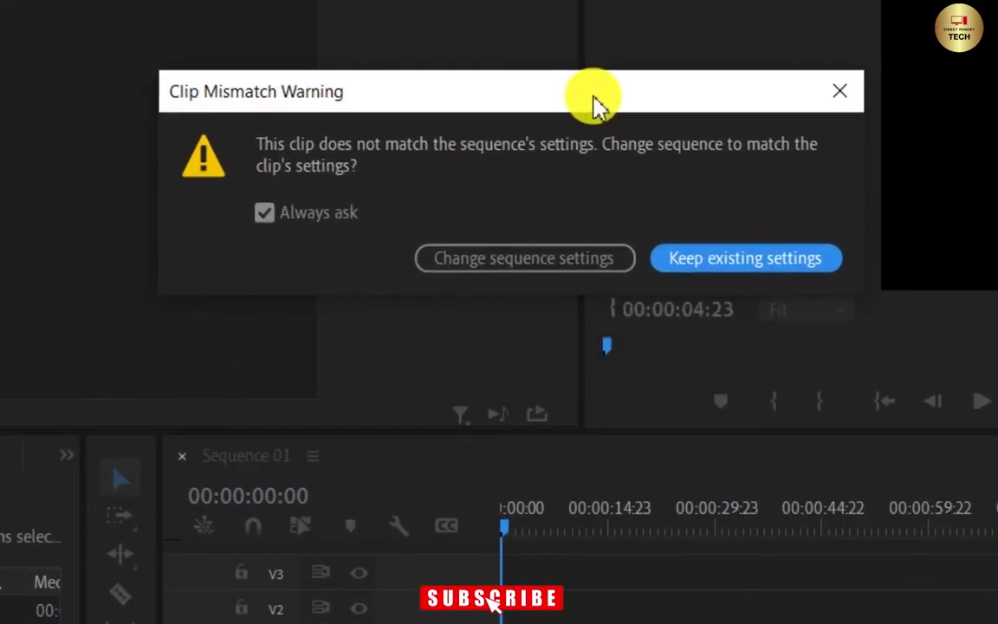
pyautogui.moveTo(571, 102); pyautogui.dragTo(606, 83)
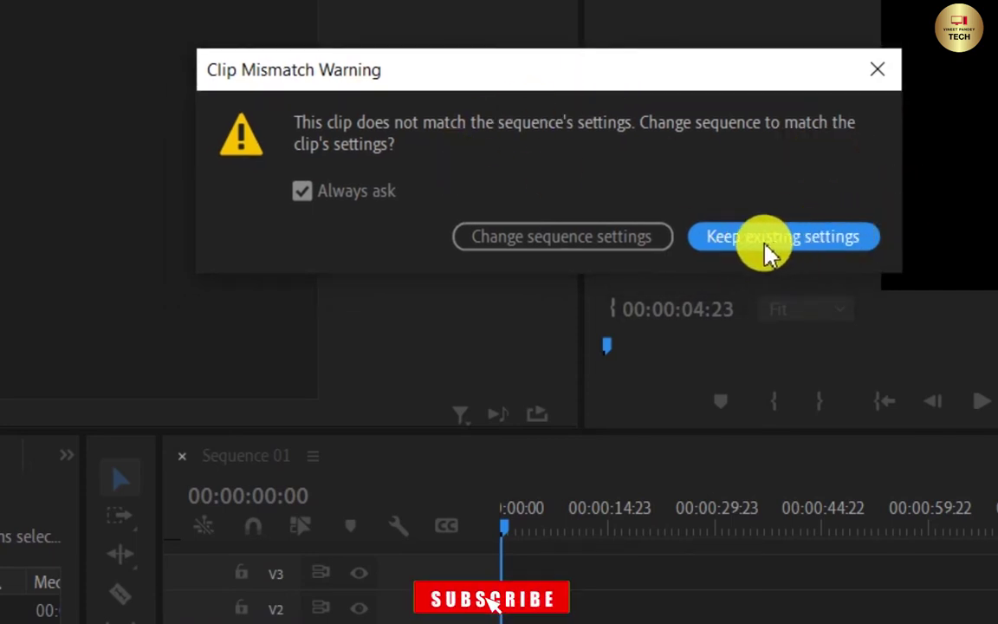
pyautogui.click(783, 245)
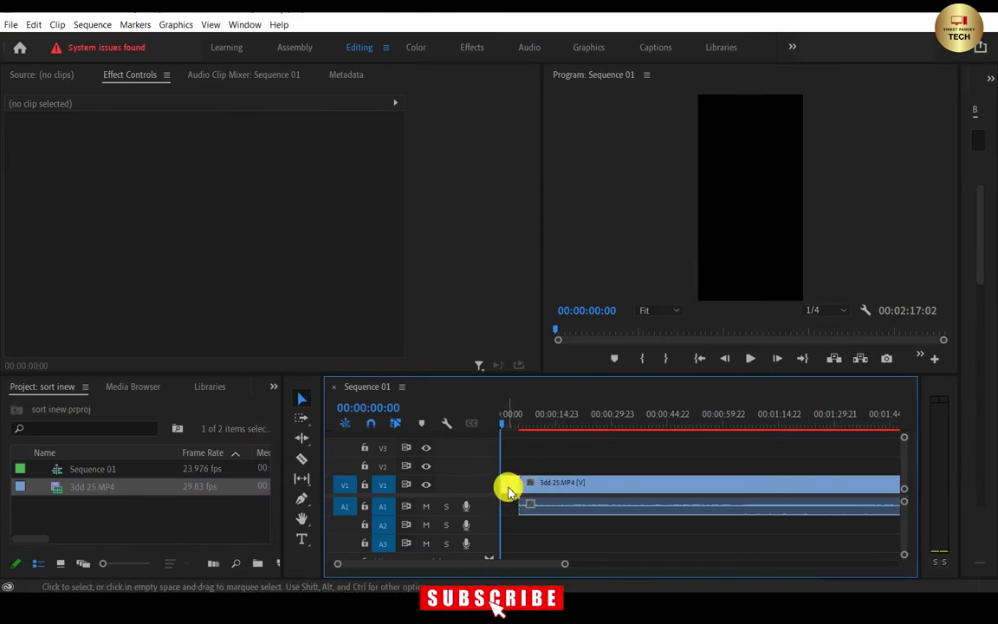
pyautogui.moveTo(509, 491); pyautogui.dragTo(492, 491)
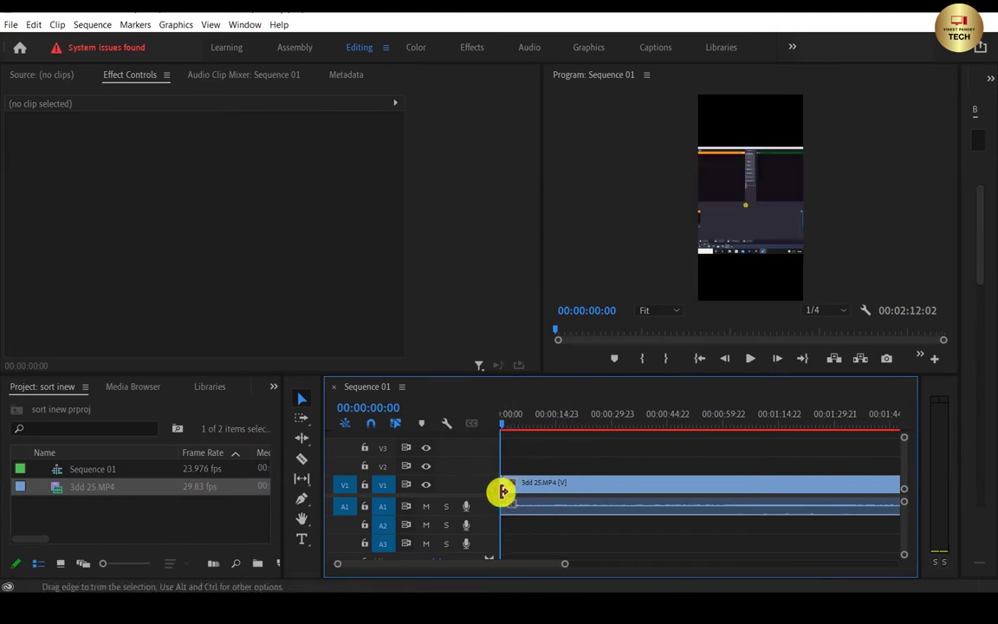
pyautogui.moveTo(502, 425); pyautogui.dragTo(472, 446)
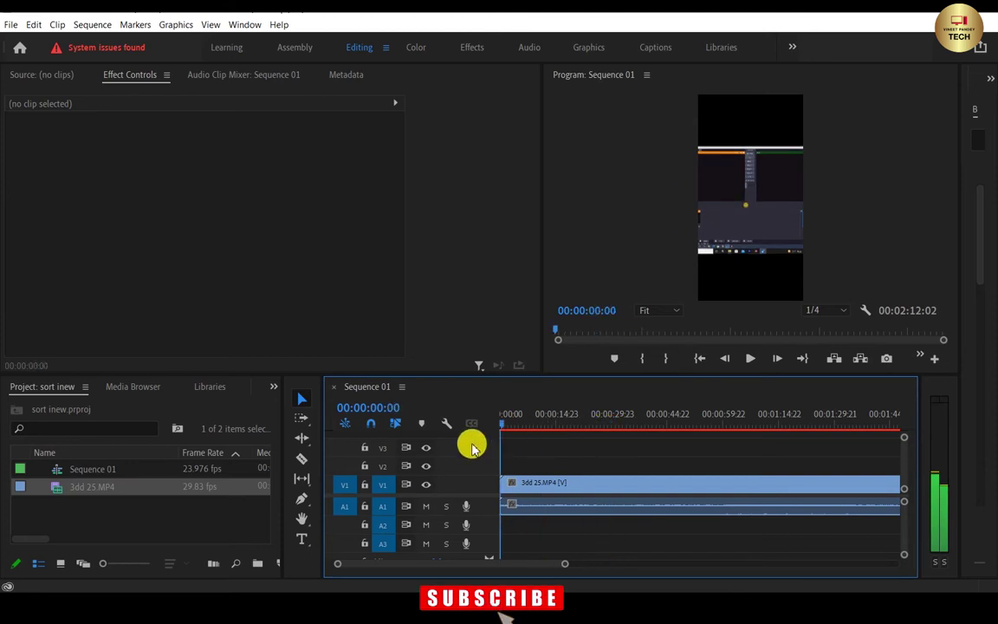
pyautogui.click(591, 489)
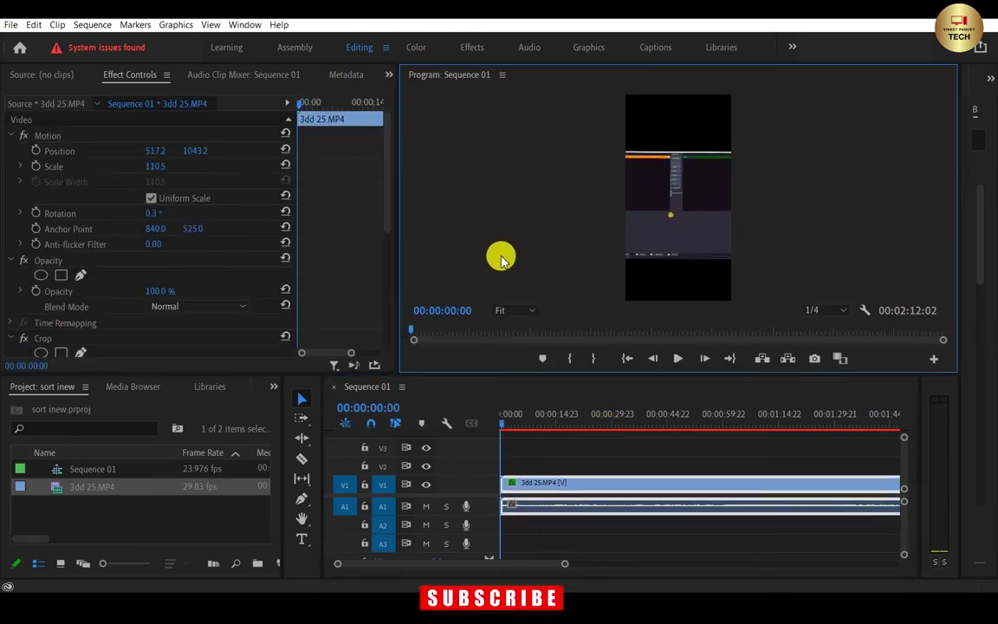
# Scale the clip to 165.1 and position it at 791.0, 987.7 in the vertical frame.
pyautogui.click(651, 179)
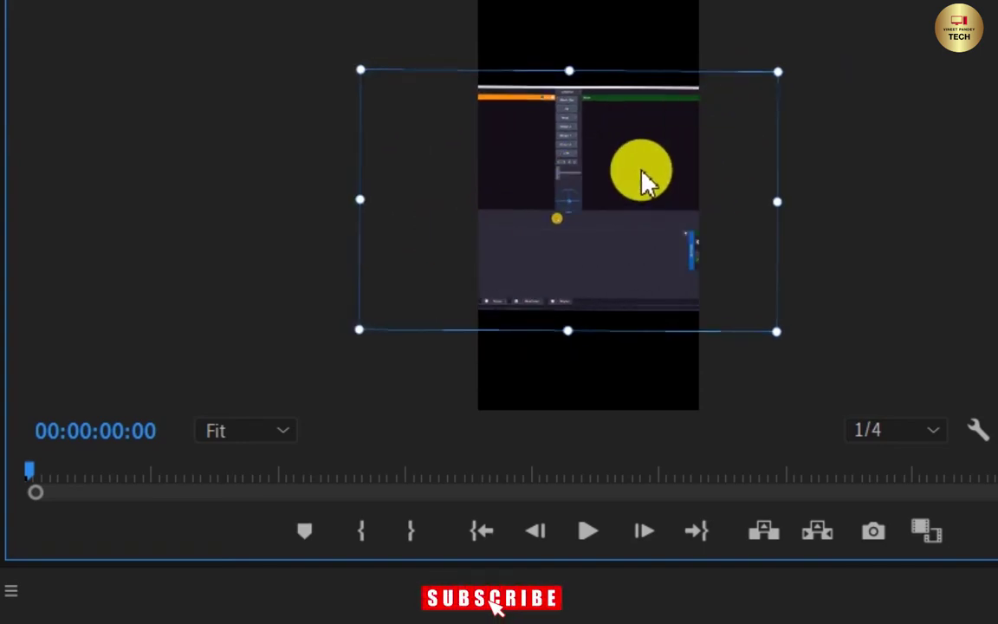
pyautogui.moveTo(678, 188); pyautogui.dragTo(668, 178)
pyautogui.moveTo(377, 339); pyautogui.dragTo(305, 395)
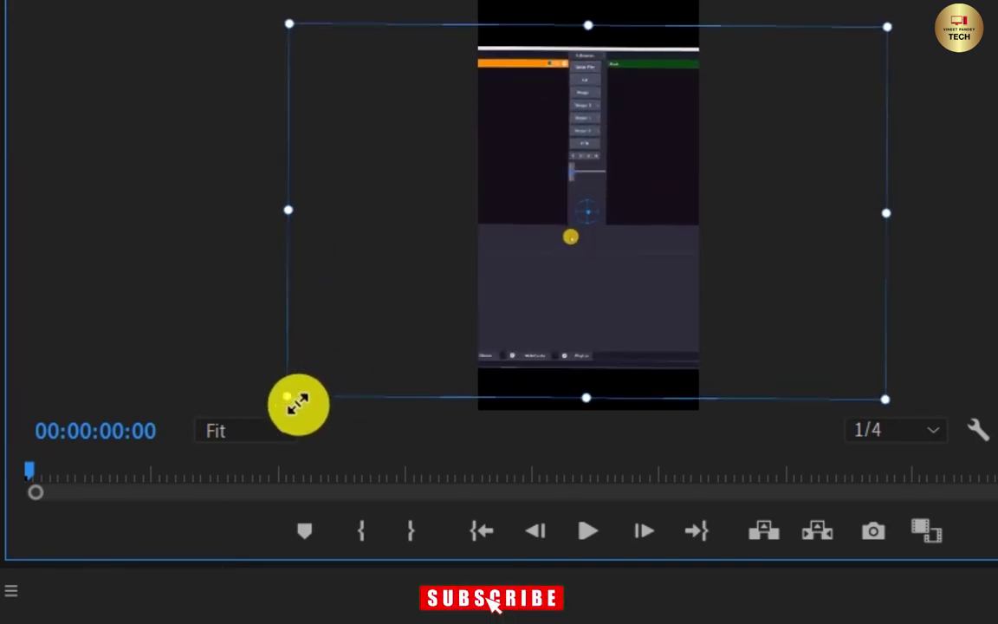
pyautogui.moveTo(523, 334)
pyautogui.mouseDown()
pyautogui.moveTo(617, 325)
pyautogui.moveTo(602, 333)
pyautogui.mouseUp()
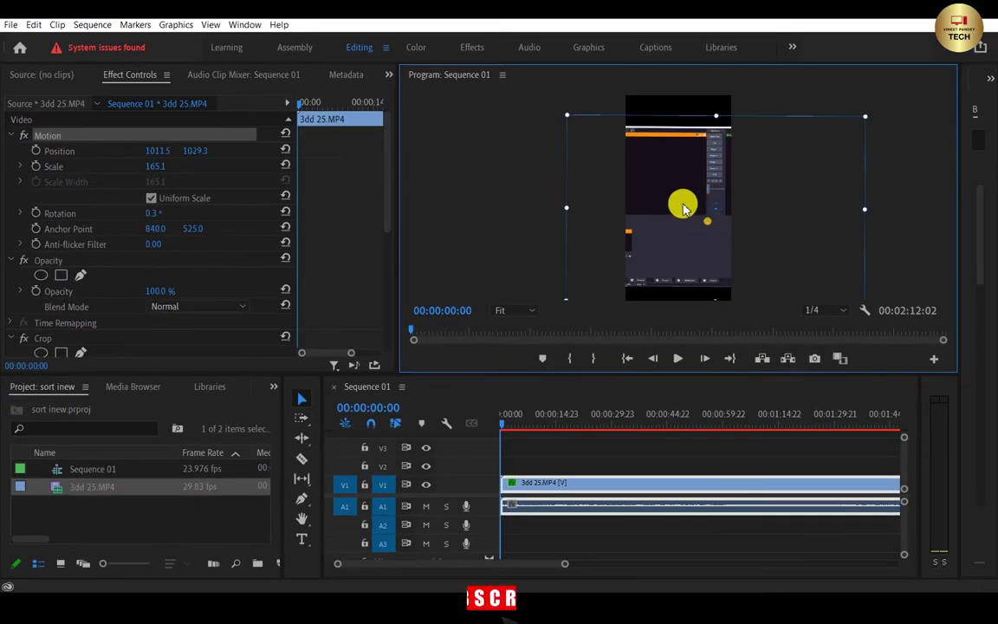
pyautogui.moveTo(662, 213)
pyautogui.mouseDown()
pyautogui.moveTo(691, 212)
pyautogui.moveTo(655, 212)
pyautogui.mouseUp()
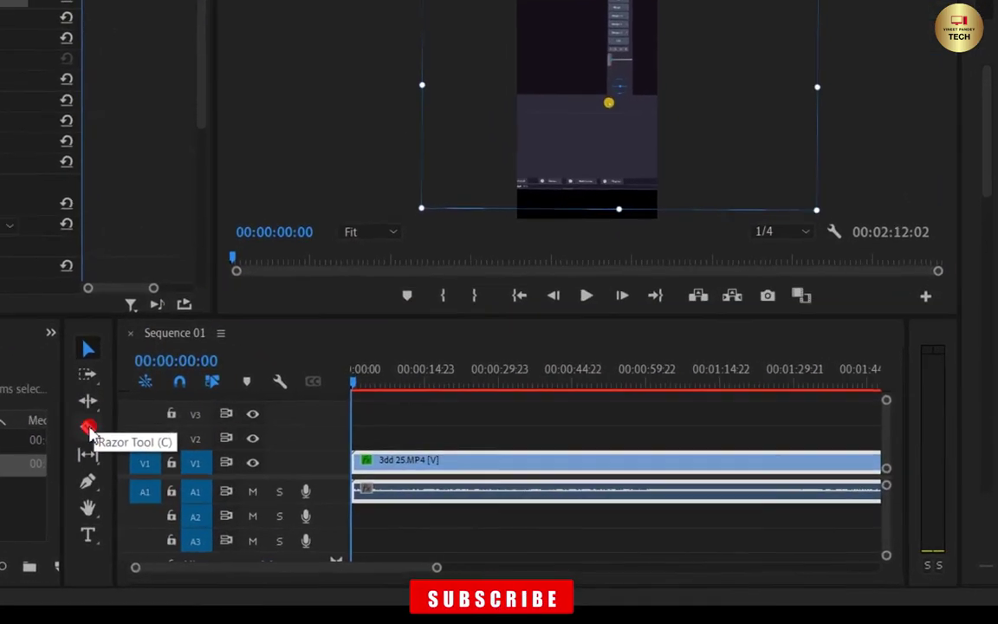
# Cut the clip at about 7 seconds and reframe the first section.
pyautogui.moveTo(118, 319); pyautogui.dragTo(161, 319)
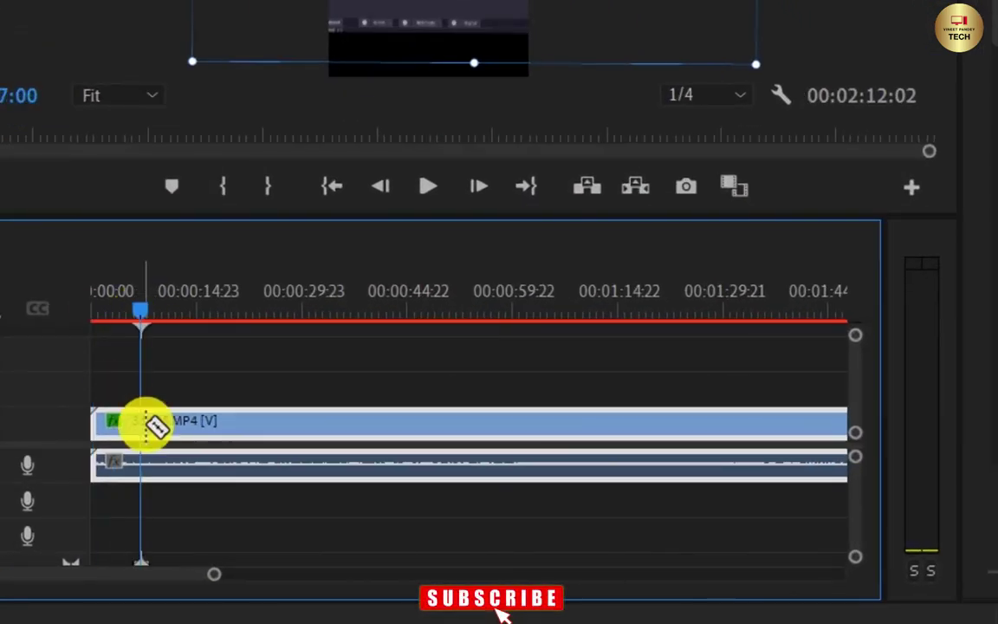
pyautogui.click(141, 425)
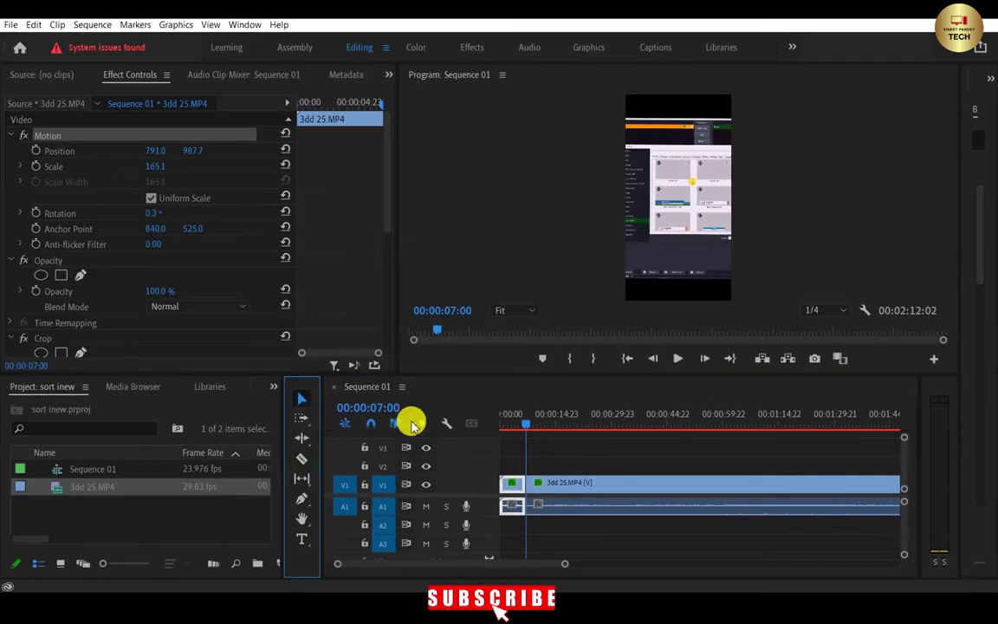
pyautogui.click(512, 485)
pyautogui.moveTo(524, 416); pyautogui.dragTo(516, 416)
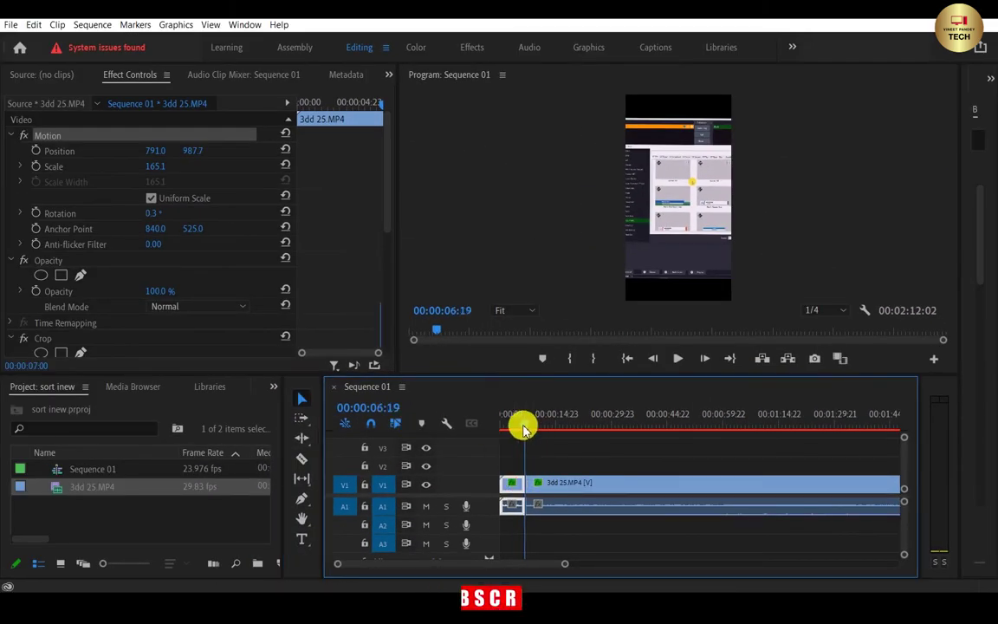
pyautogui.click(644, 224)
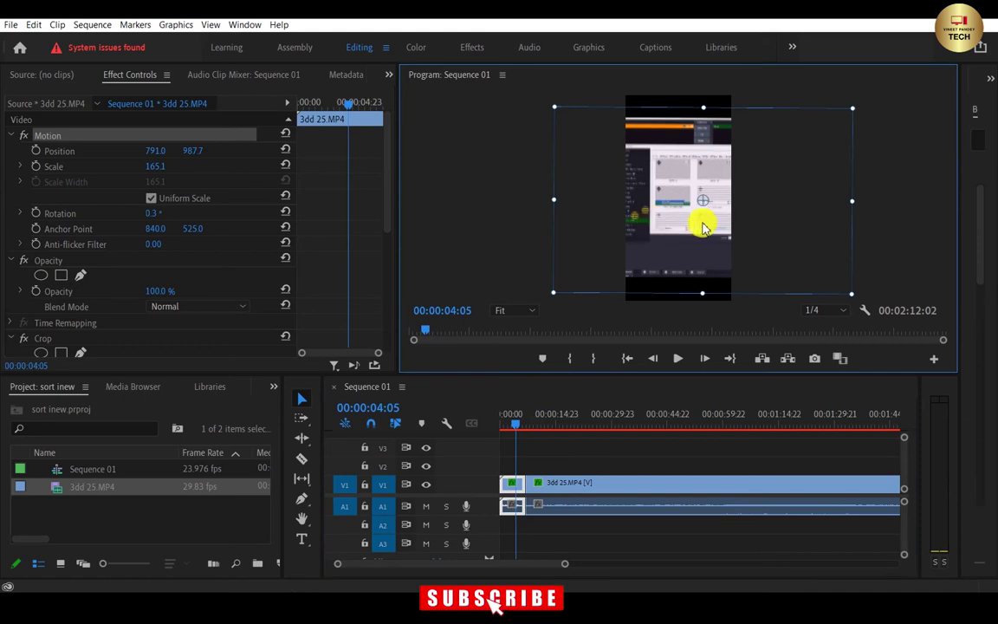
pyautogui.moveTo(704, 228)
pyautogui.mouseDown()
pyautogui.moveTo(645, 220)
pyautogui.moveTo(711, 209)
pyautogui.moveTo(711, 223)
pyautogui.mouseUp()
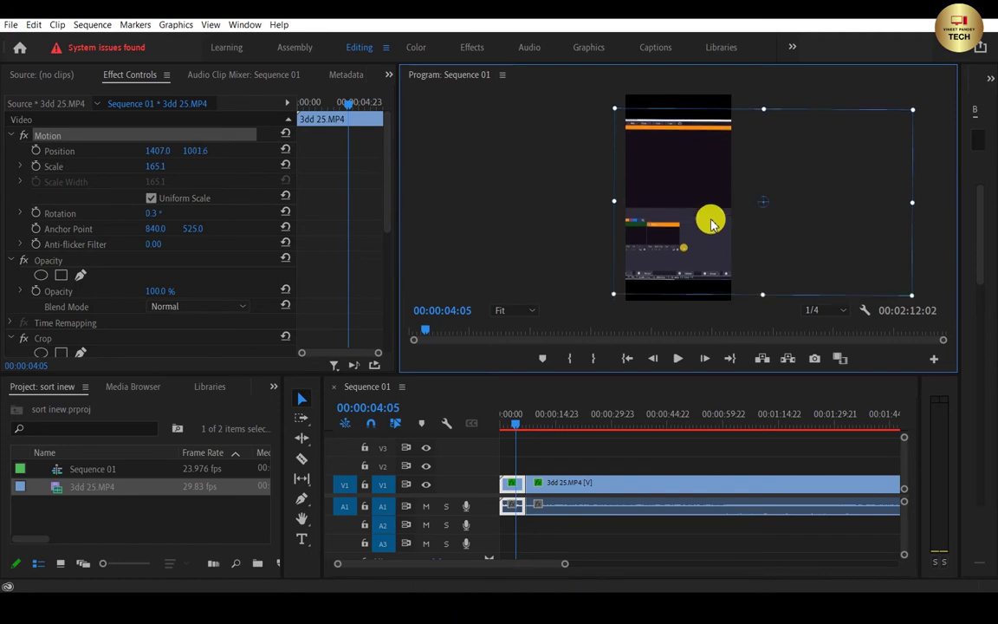
# Shift the second section left to frame a different area.
pyautogui.click(517, 428)
pyautogui.moveTo(517, 428); pyautogui.dragTo(537, 434)
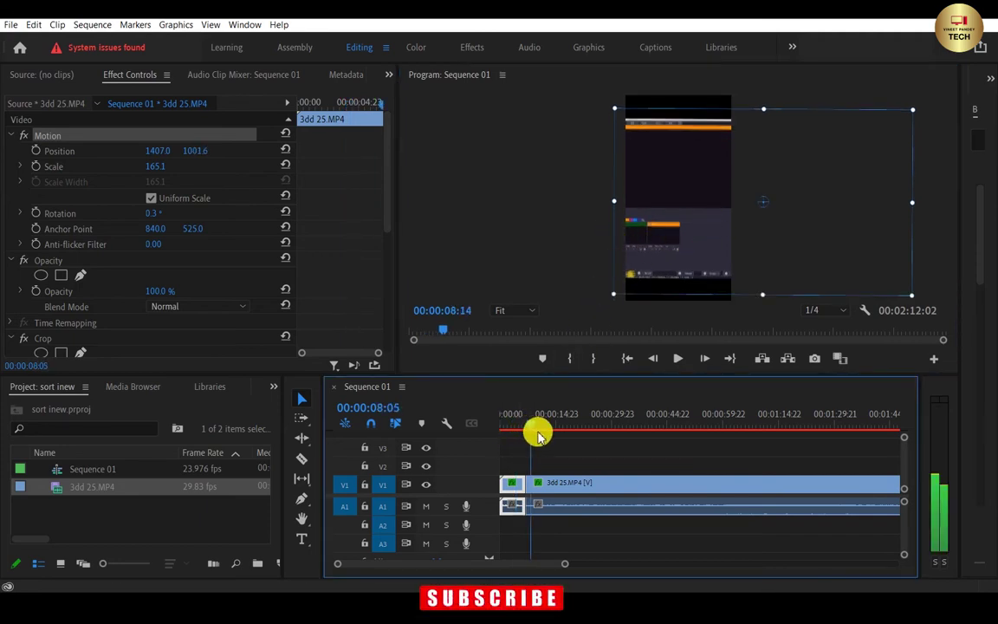
pyautogui.click(543, 485)
pyautogui.click(696, 210)
pyautogui.click(703, 233)
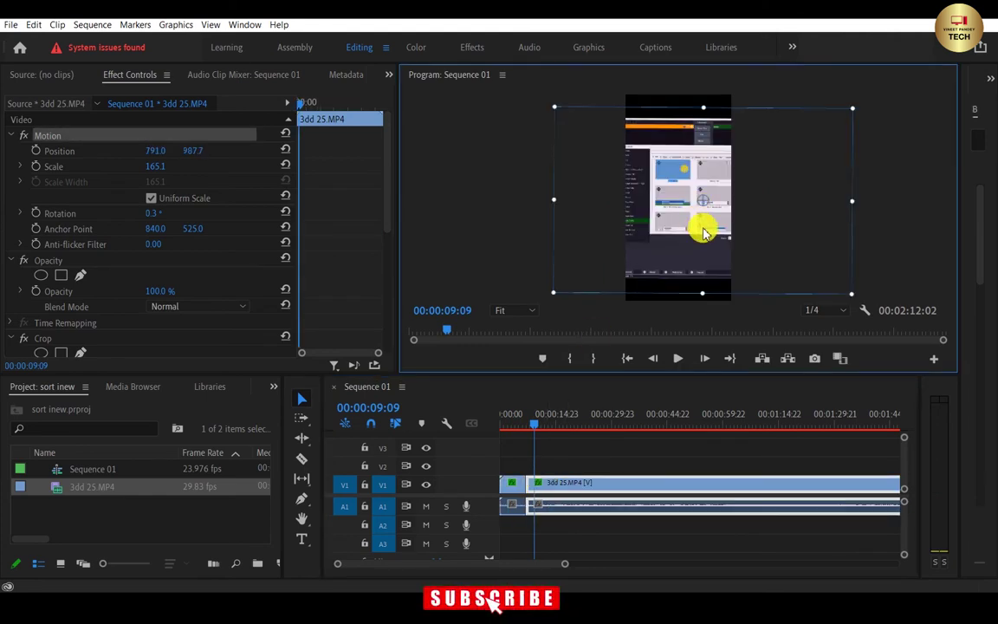
pyautogui.moveTo(703, 232); pyautogui.dragTo(650, 235)
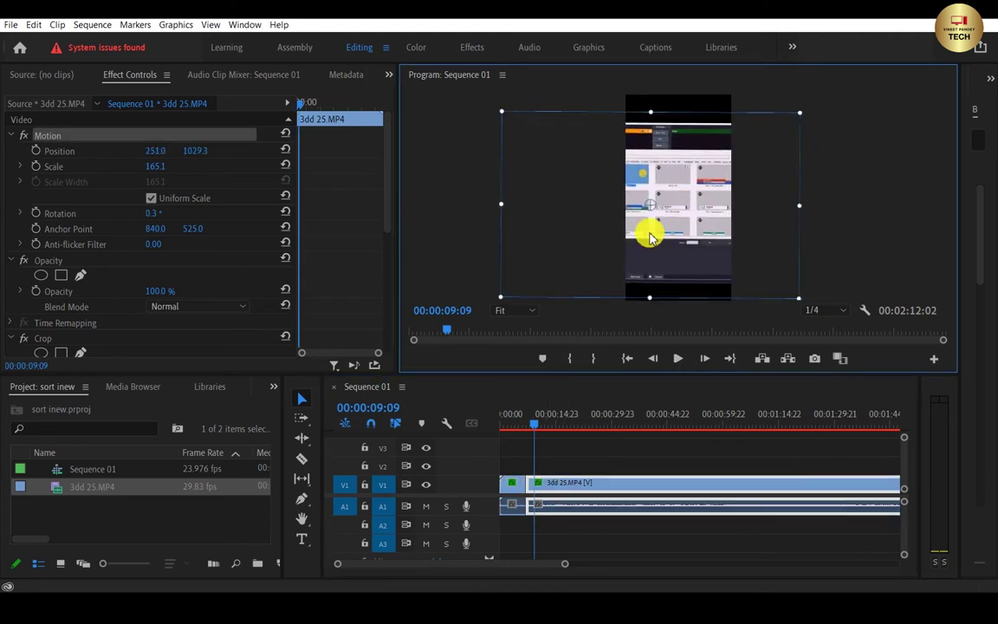
# Cut the clip again at about 9 seconds and return to the sequence start.
pyautogui.click(301, 459)
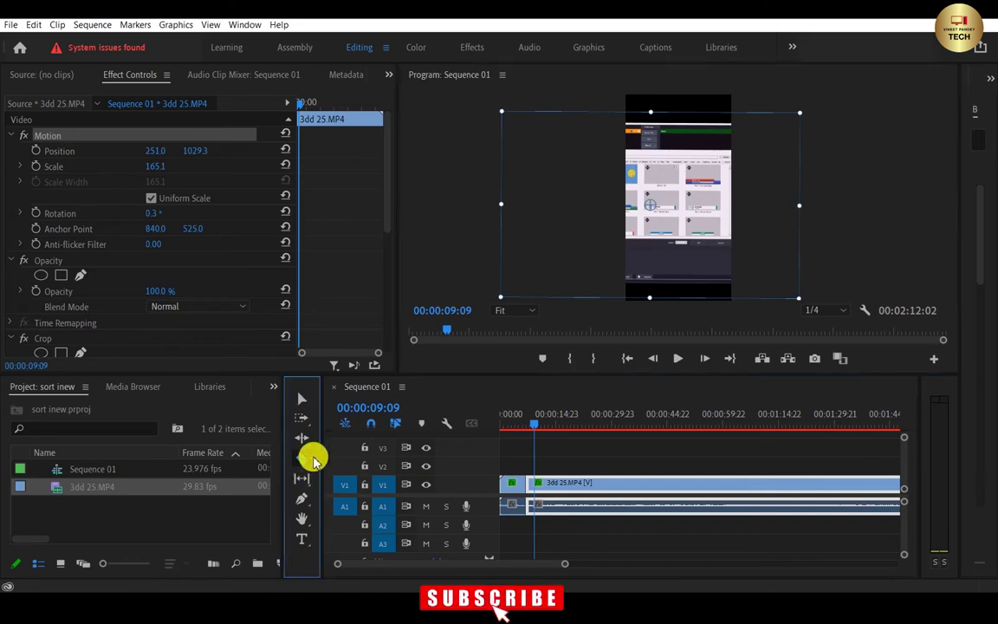
pyautogui.click(535, 484)
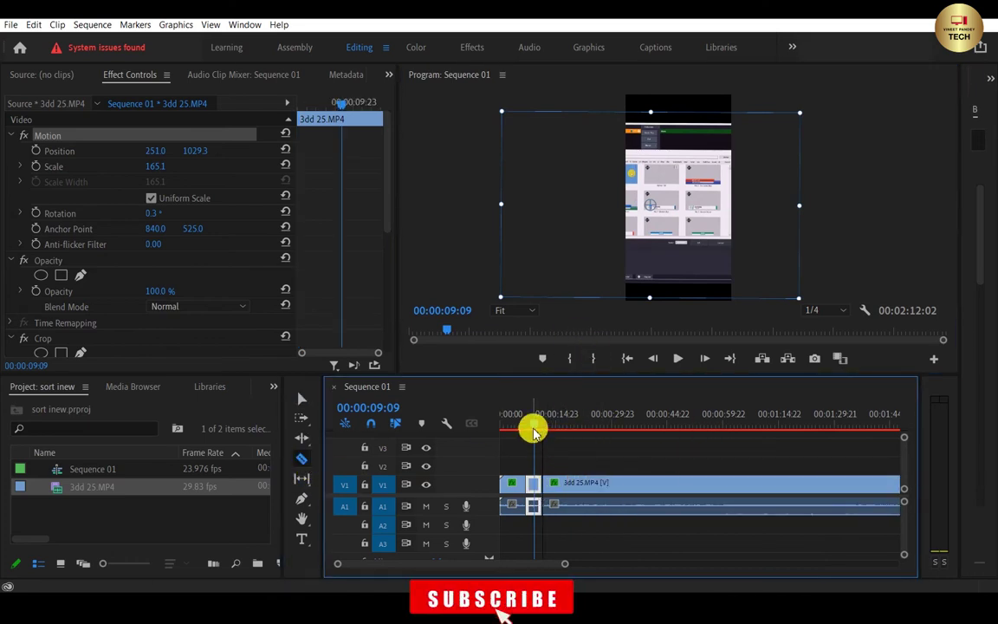
pyautogui.moveTo(533, 432)
pyautogui.mouseDown()
pyautogui.moveTo(579, 428)
pyautogui.moveTo(468, 440)
pyautogui.mouseUp()
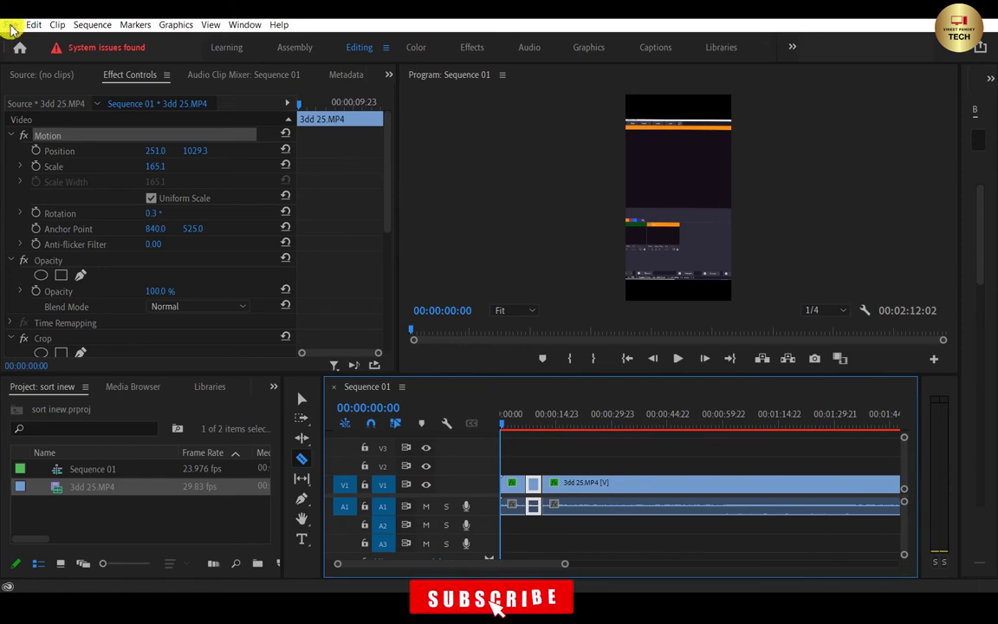
# Open the media export settings for Sequence 01.
pyautogui.click(11, 27)
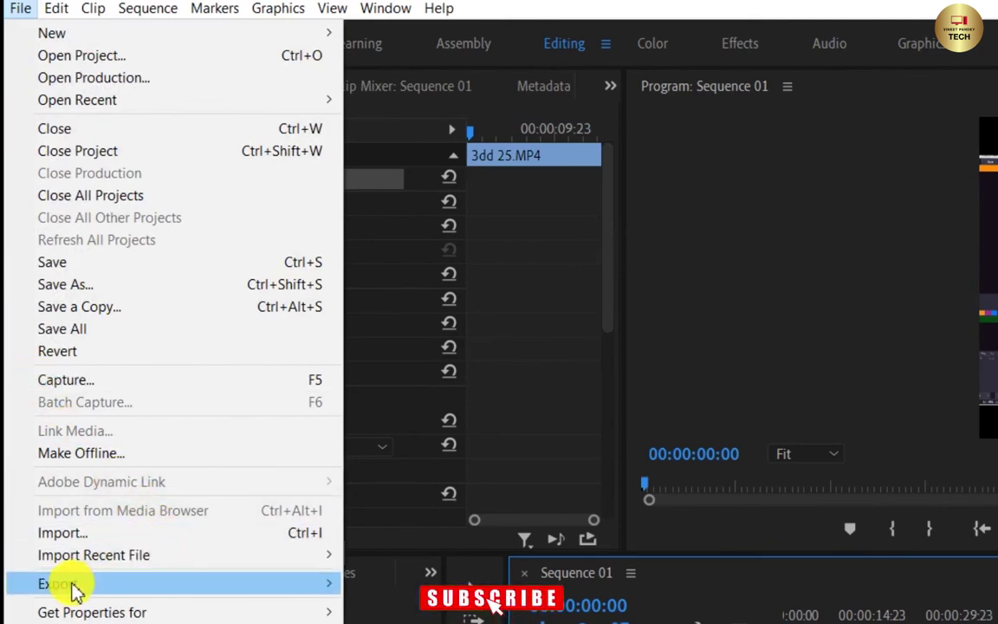
pyautogui.moveTo(318, 597)
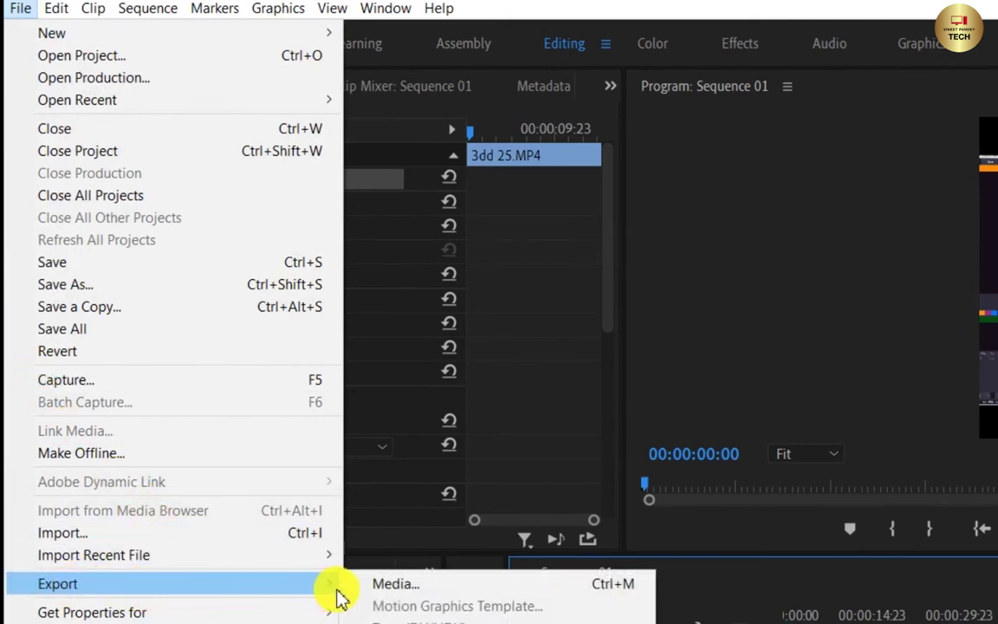
pyautogui.click(412, 583)
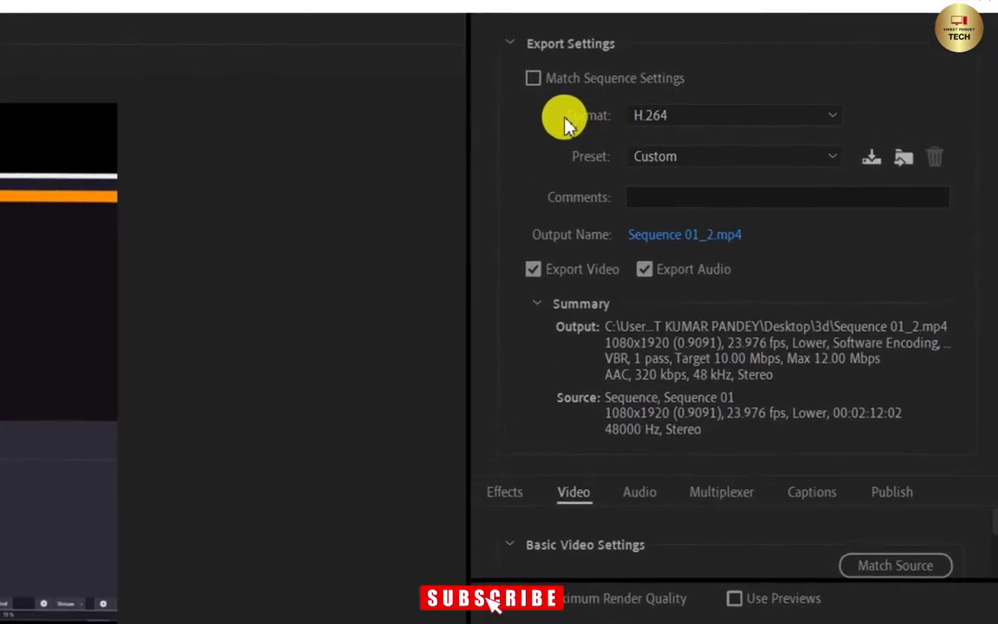
# Keep H.264 as the format and choose the Match Source - High bitrate preset.
pyautogui.click(642, 123)
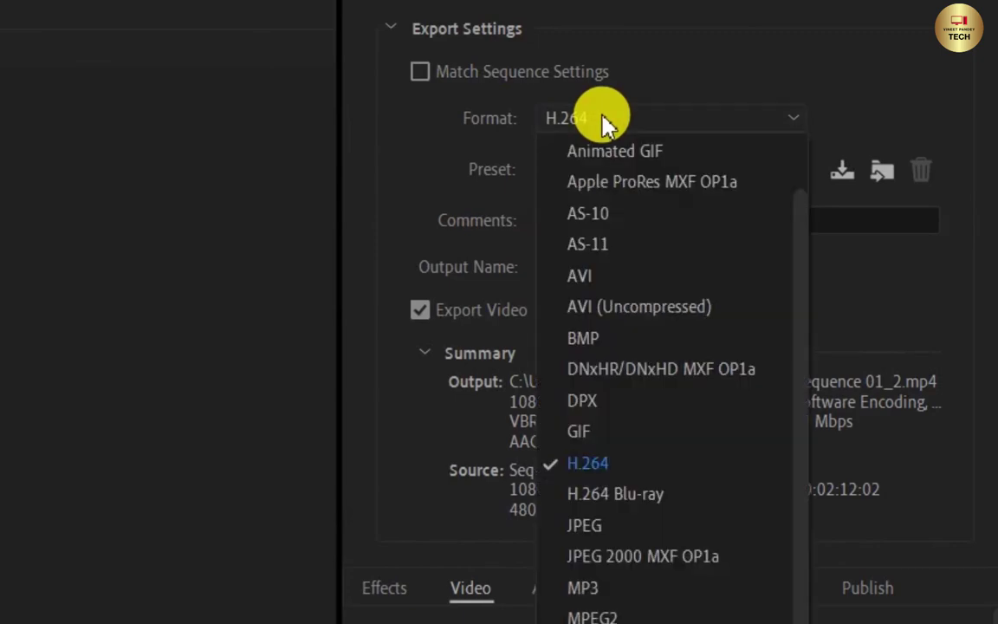
pyautogui.click(599, 466)
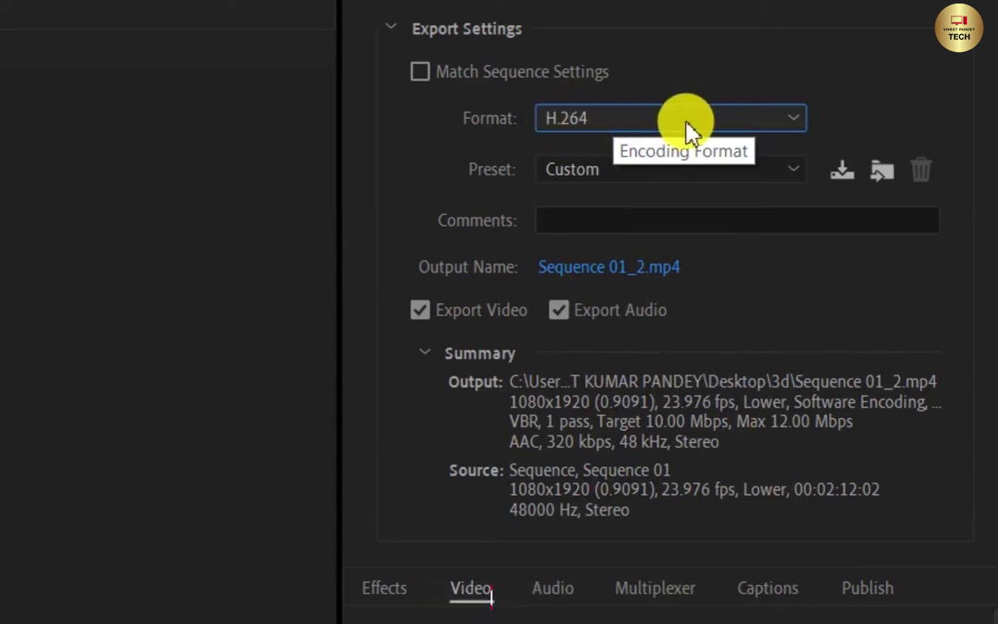
pyautogui.click(606, 177)
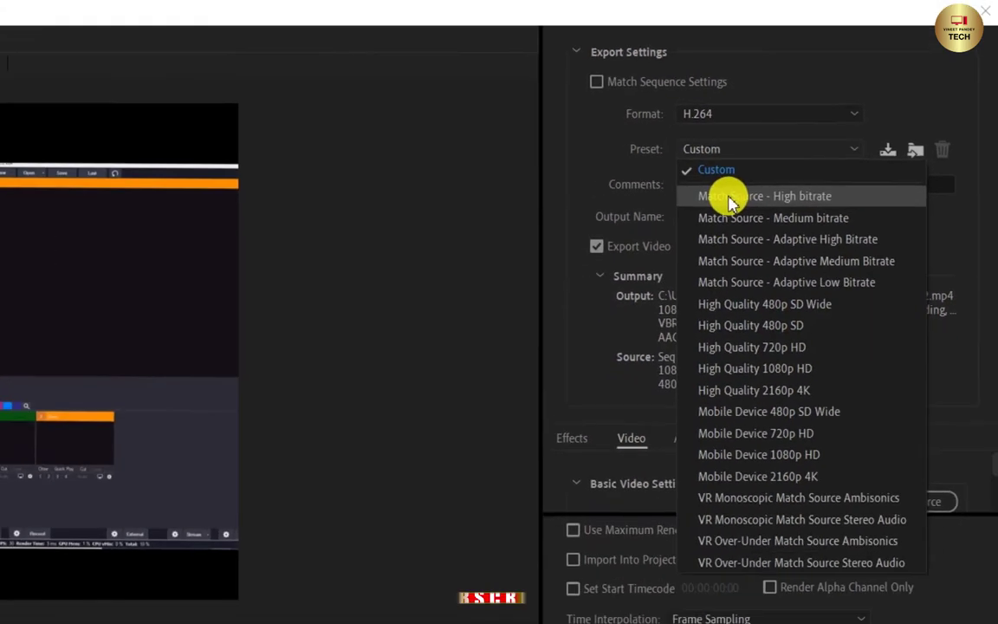
pyautogui.click(729, 156)
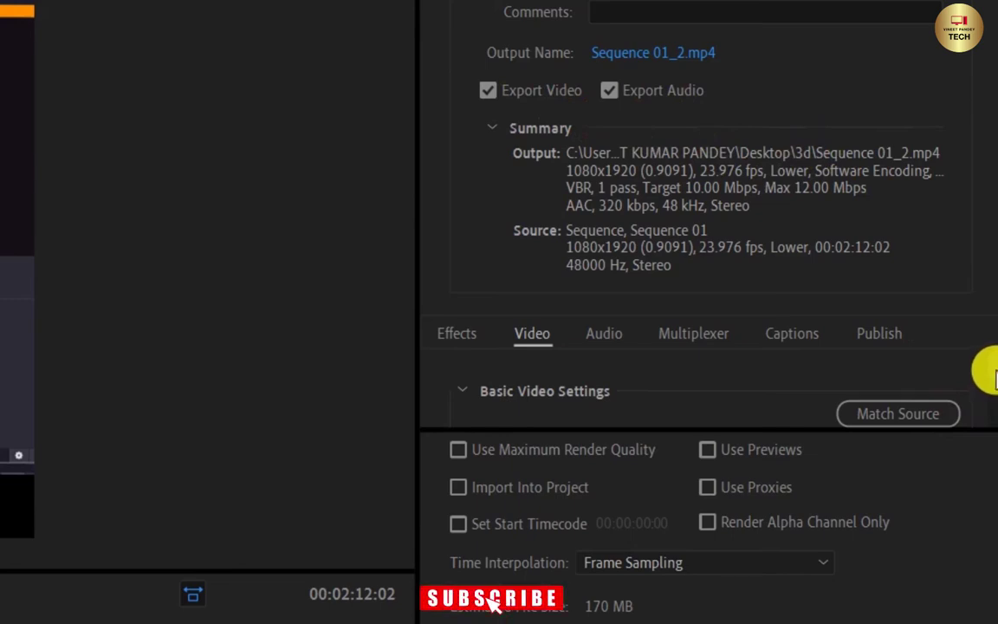
# Scroll down to the Bitrate Settings showing VBR, 1 pass, 10 Mbps target.
pyautogui.scroll(-2, 992, 376)
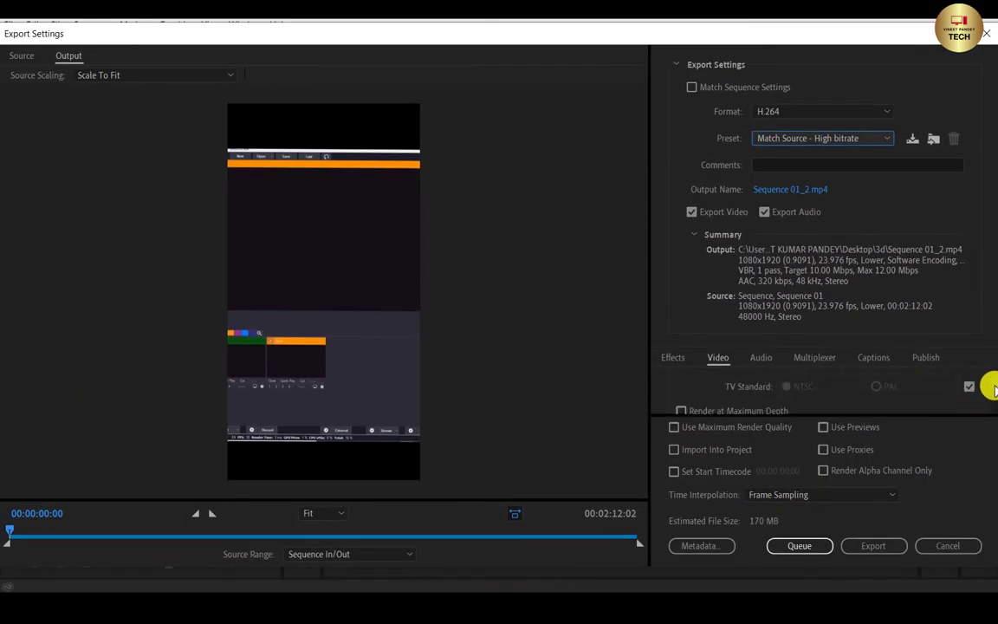
pyautogui.scroll(-2, 992, 385)
pyautogui.scroll(-2, 992, 387)
pyautogui.scroll(-2, 992, 390)
pyautogui.scroll(-2, 991, 393)
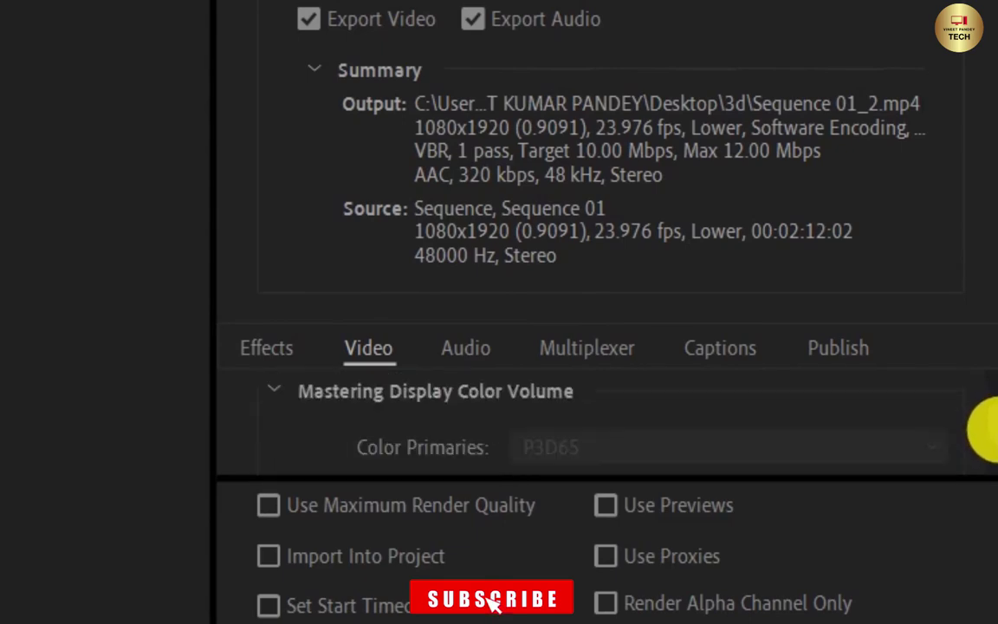
pyautogui.scroll(-2, 988, 431)
pyautogui.scroll(-2, 988, 433)
pyautogui.scroll(-2, 988, 435)
pyautogui.scroll(-2, 987, 437)
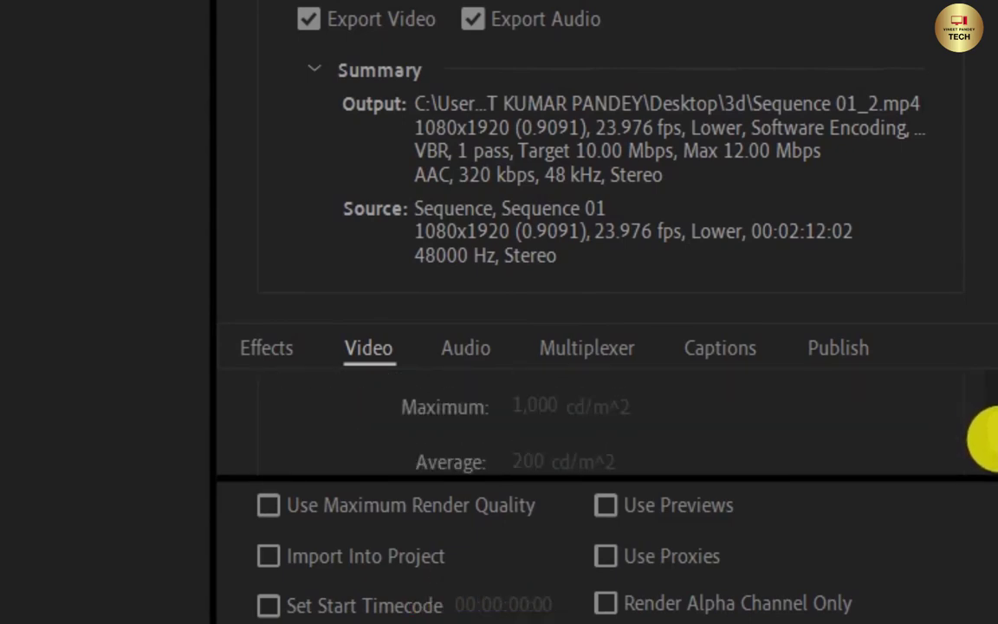
pyautogui.scroll(-2, 988, 440)
pyautogui.scroll(-2, 987, 442)
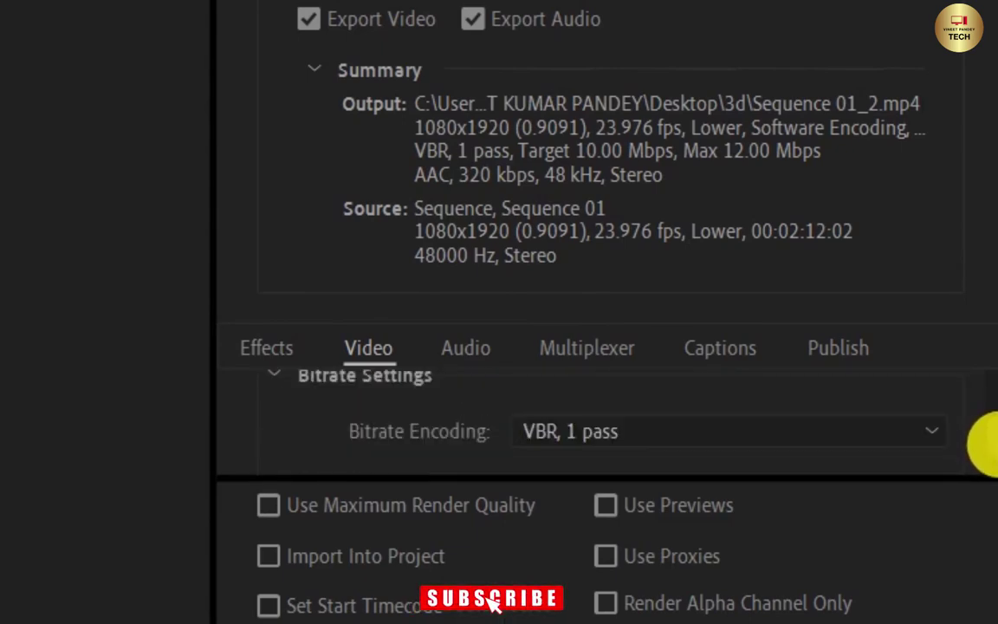
pyautogui.scroll(-2, 986, 443)
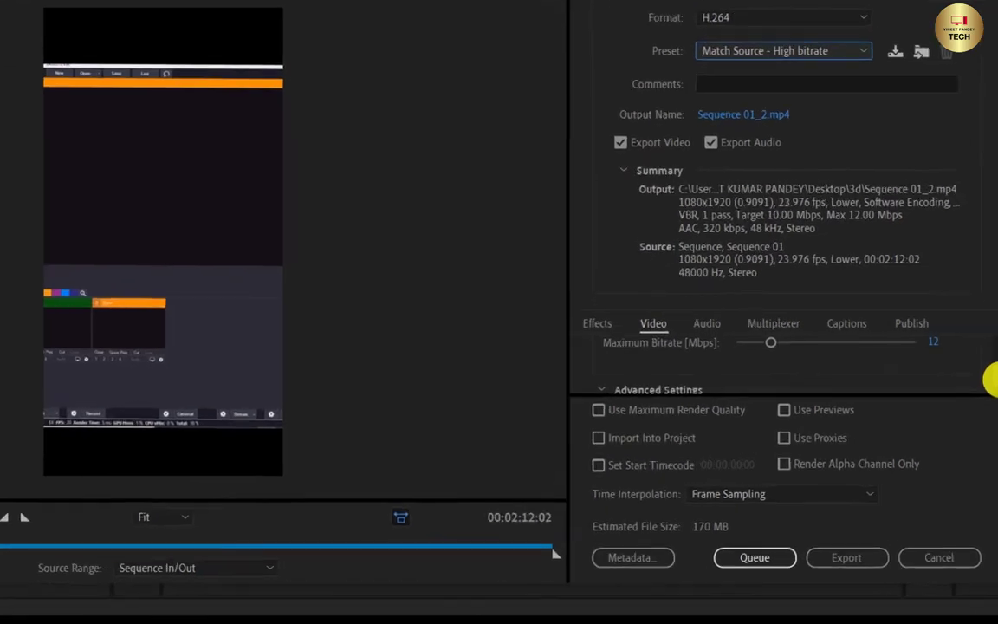
pyautogui.scroll(2, 988, 379)
pyautogui.scroll(2, 987, 377)
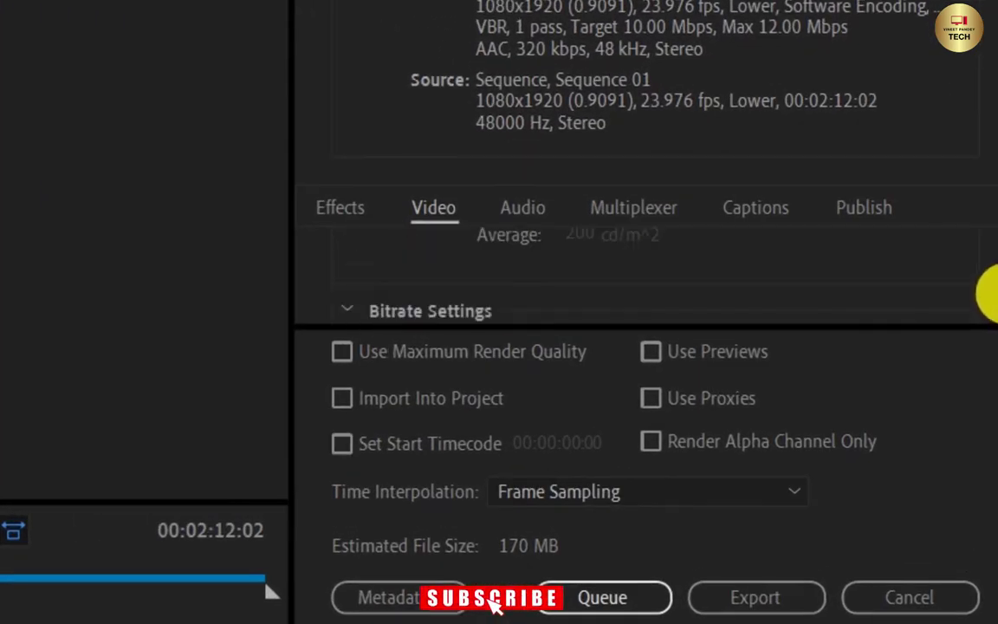
pyautogui.scroll(-1, 988, 294)
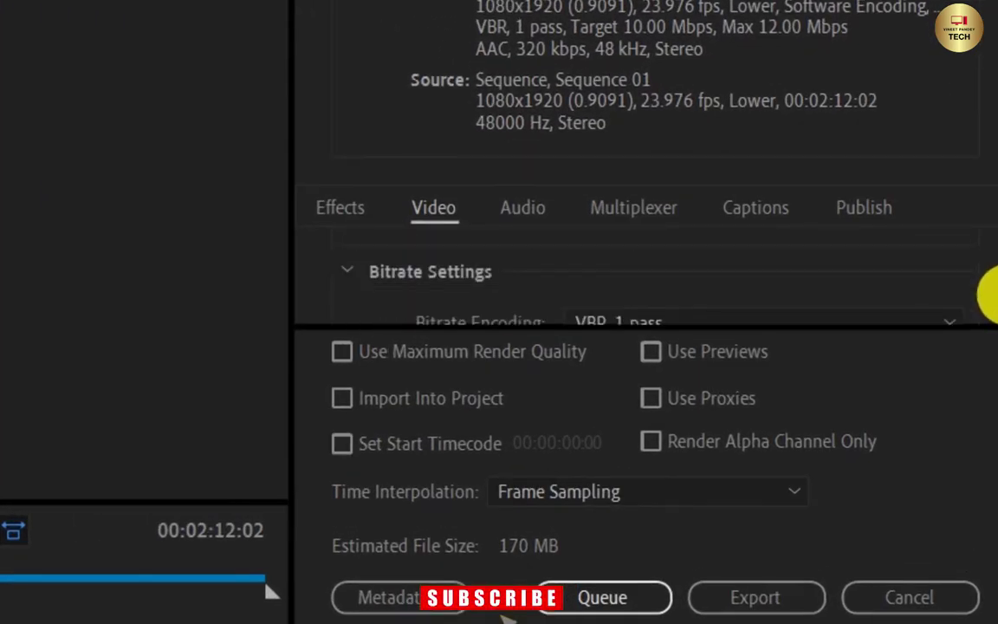
pyautogui.scroll(-1, 987, 294)
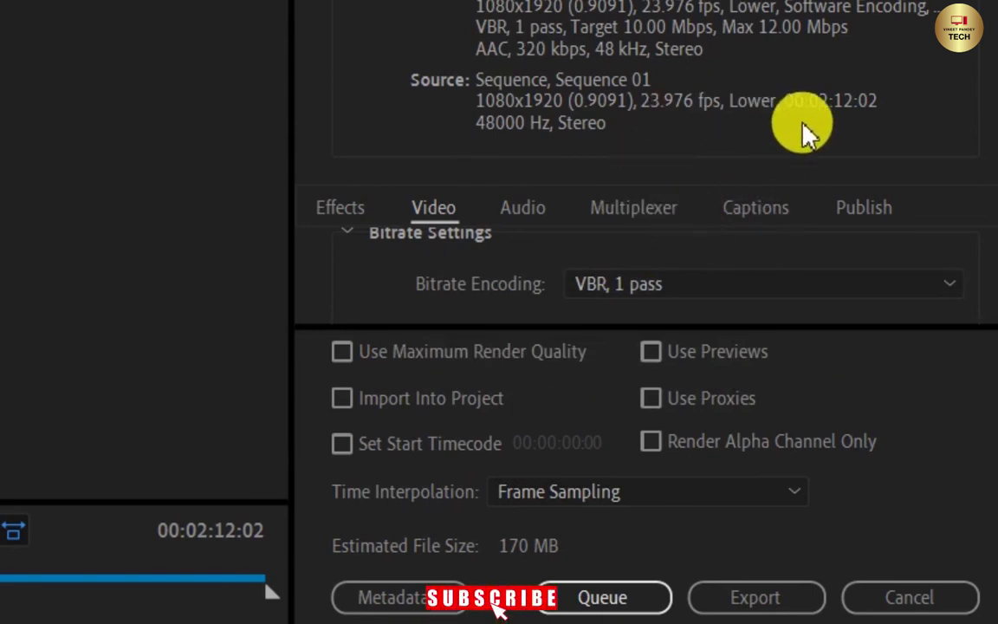
# Change Bitrate Encoding from VBR 1 pass to CBR, keeping the 10 Mbps target.
pyautogui.click(638, 288)
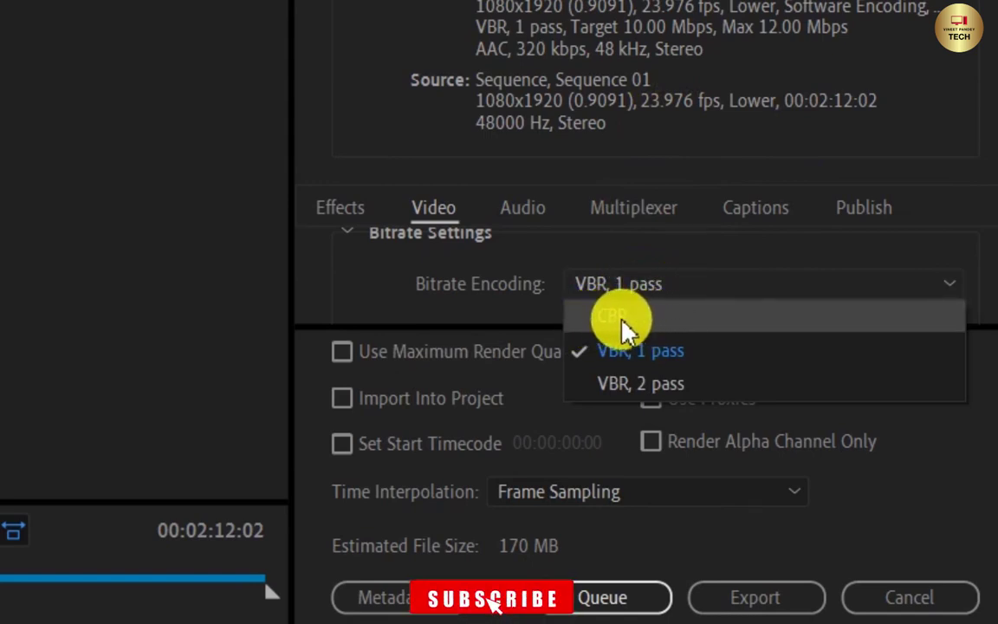
pyautogui.click(641, 318)
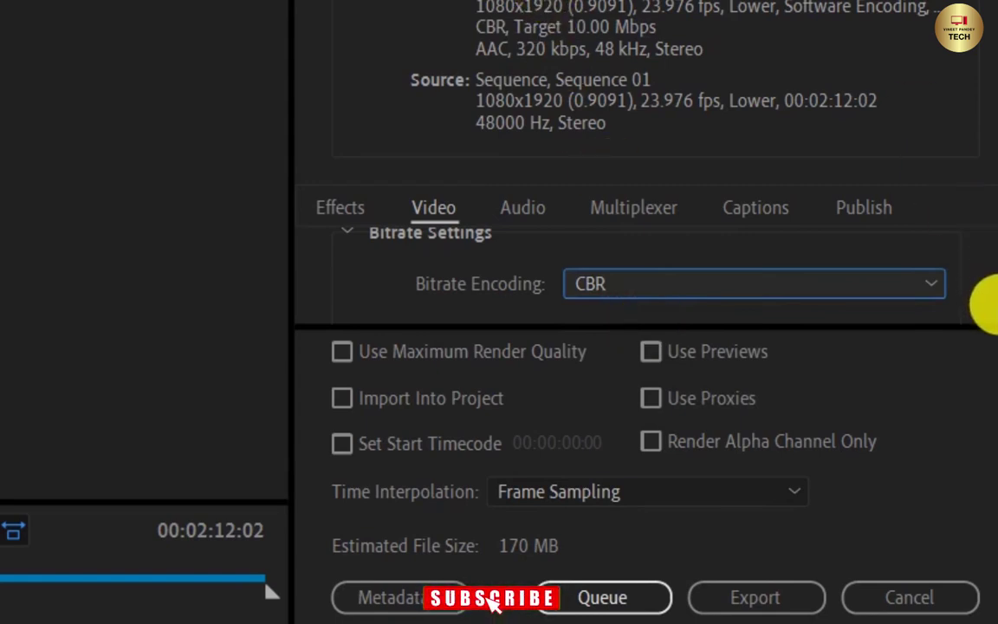
pyautogui.scroll(-3, 987, 294)
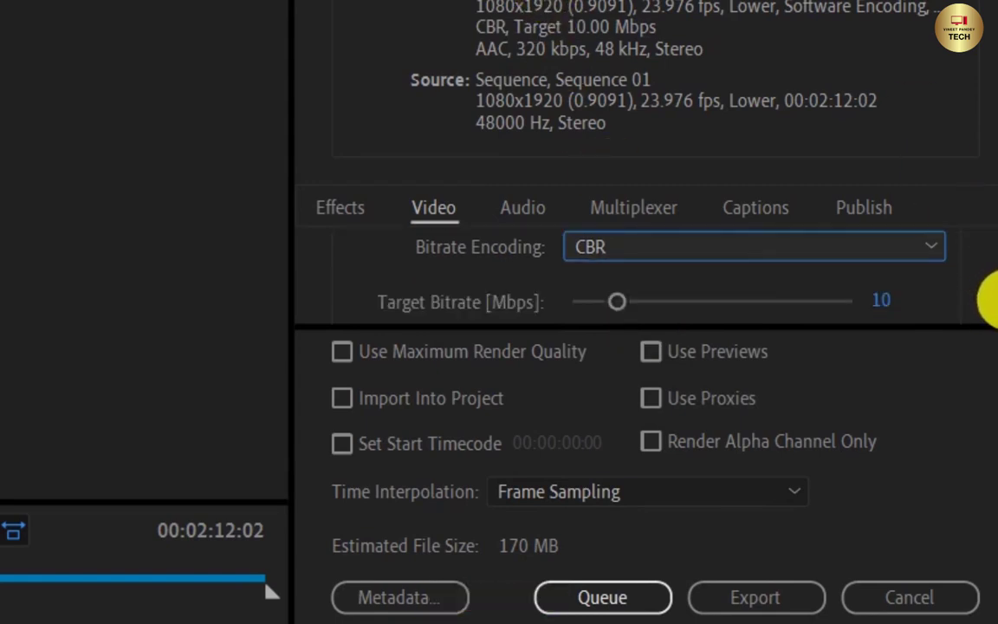
pyautogui.scroll(3, 992, 297)
pyautogui.scroll(1, 992, 297)
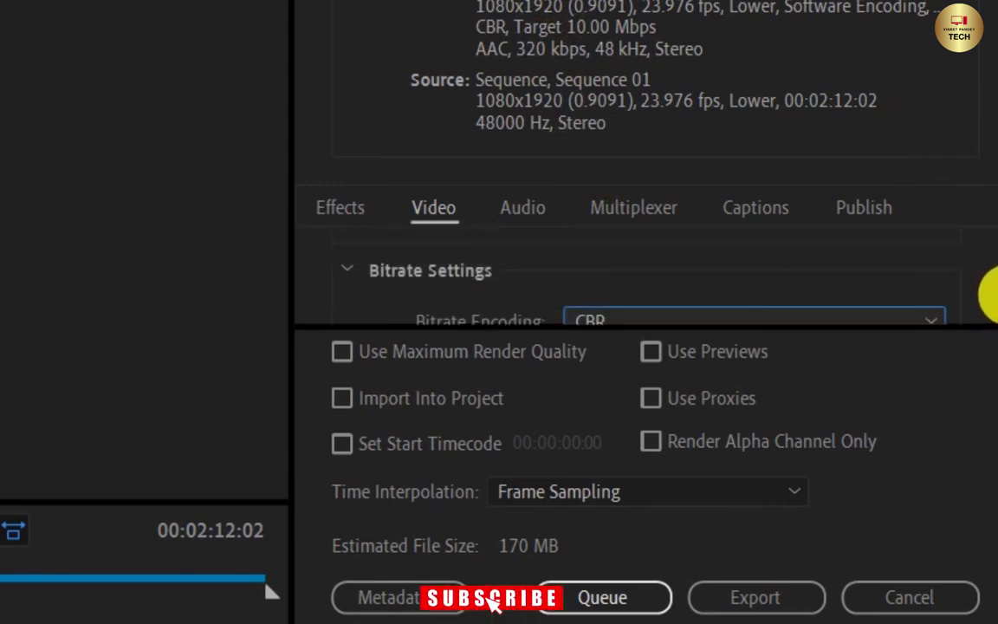
pyautogui.scroll(-1, 992, 297)
pyautogui.scroll(-3, 992, 297)
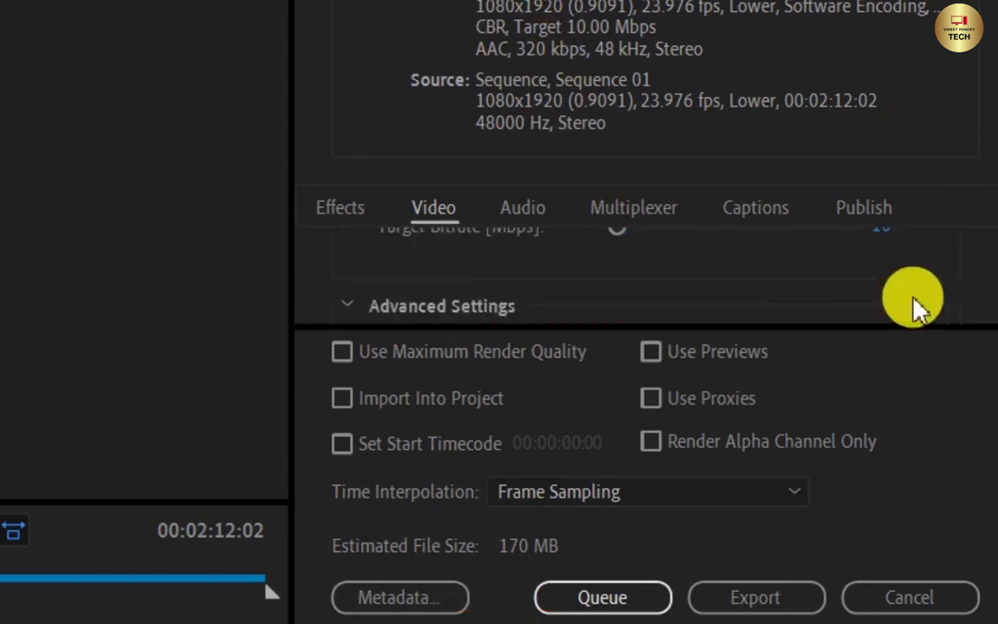
pyautogui.scroll(1, 916, 304)
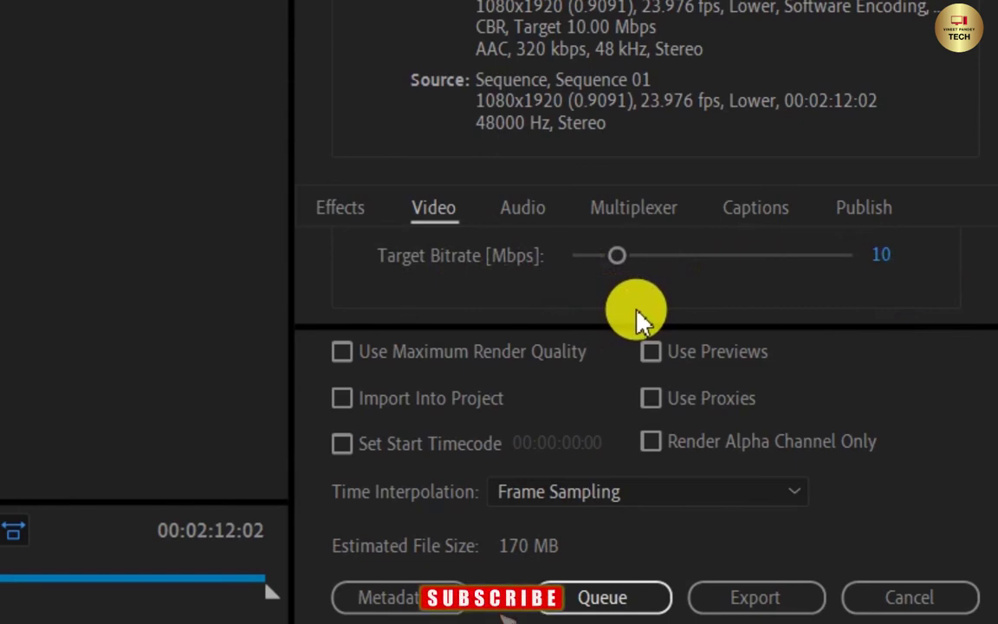
# Push the Target Bitrate slider from 10 to its 62.5 Mbps maximum.
pyautogui.moveTo(614, 258); pyautogui.dragTo(791, 276)
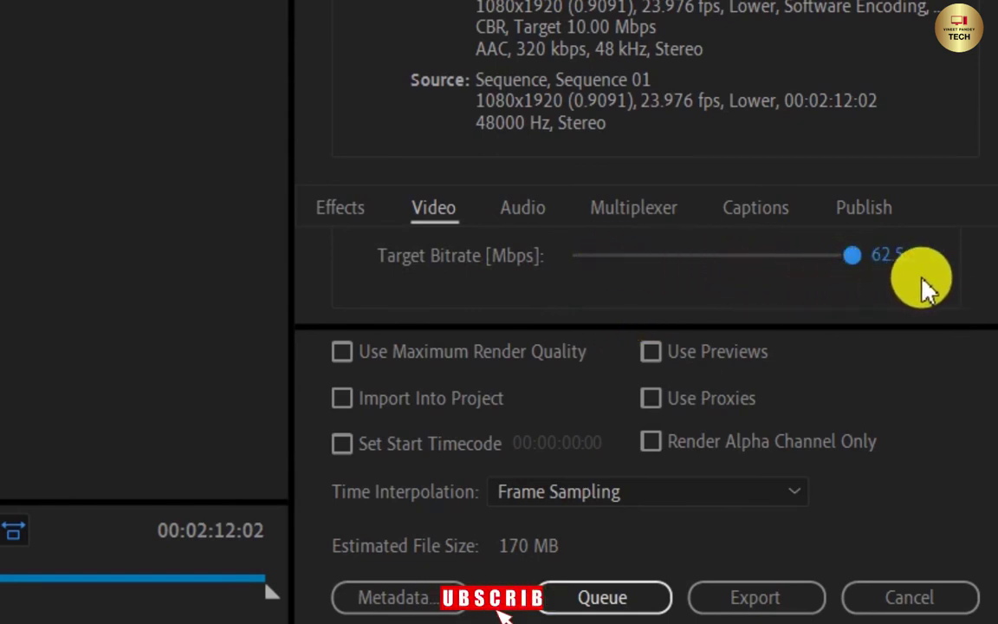
pyautogui.moveTo(856, 280); pyautogui.dragTo(947, 289)
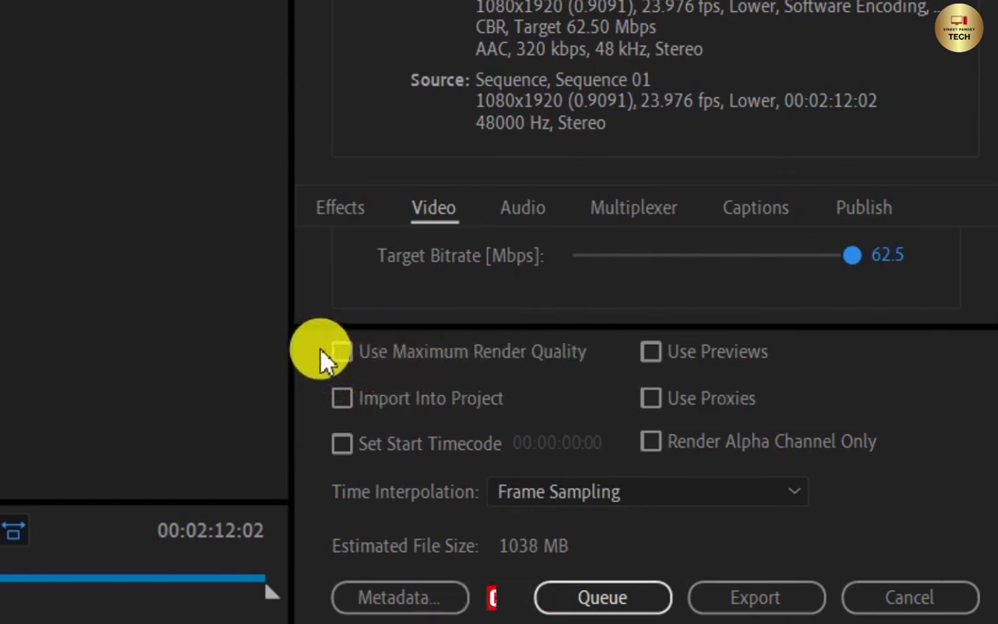
# Enable Use Maximum Render Quality and export Sequence 01 as Sequence 01_2.mp4.
pyautogui.click(344, 353)
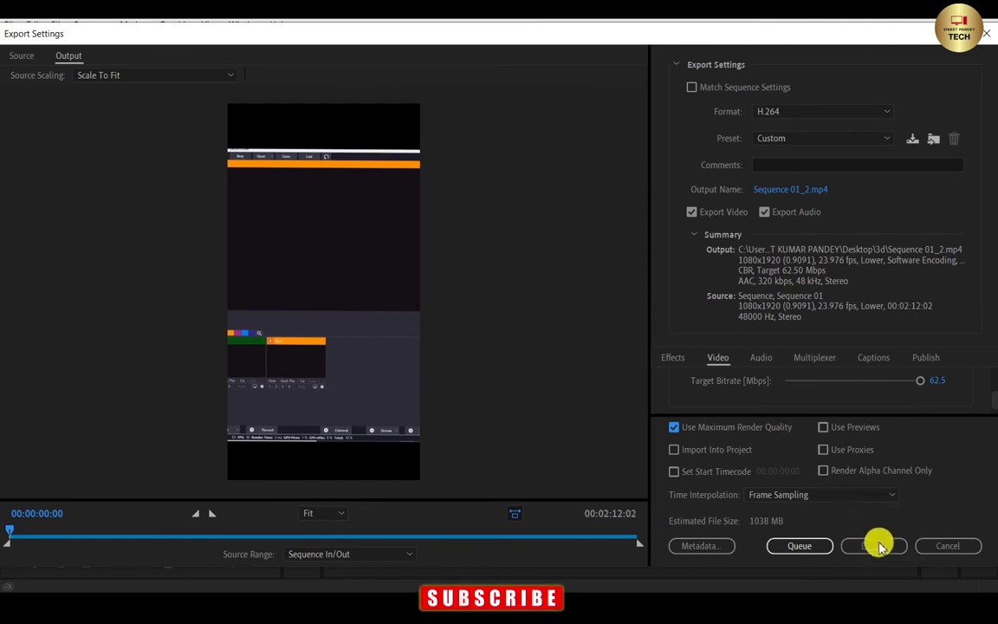
pyautogui.click(873, 548)
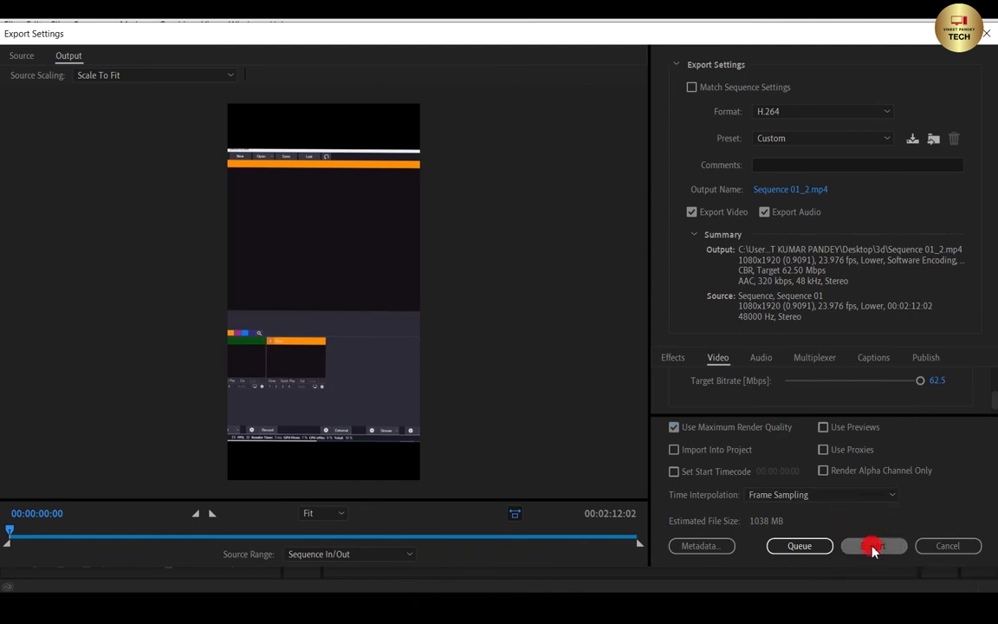